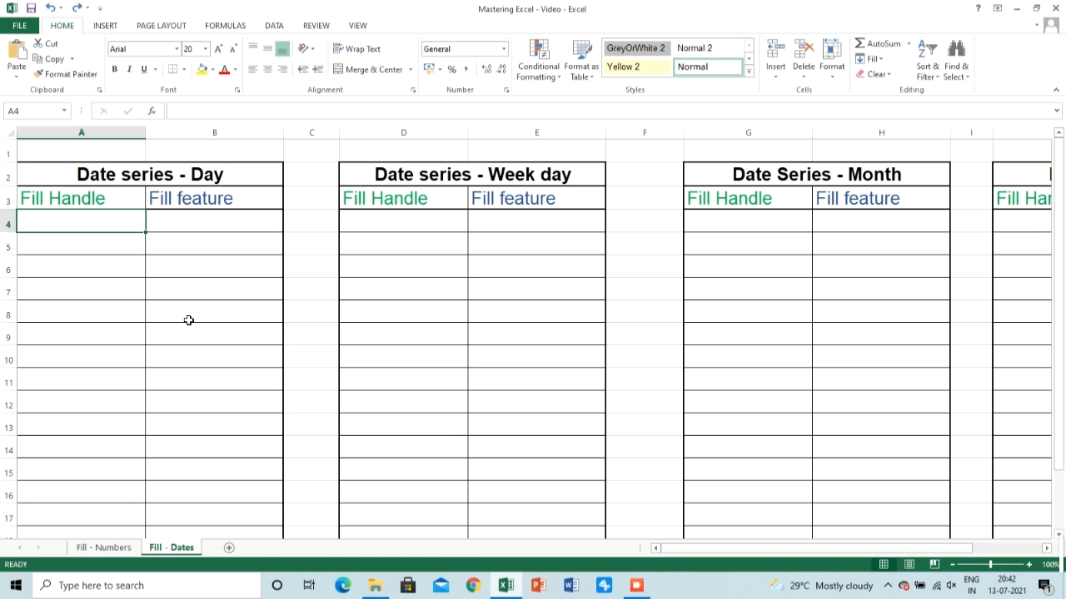
Enter 1/1/2021 as the first date in the Fill Handle column of the Day series
type("1/1/2021")
key("Return")
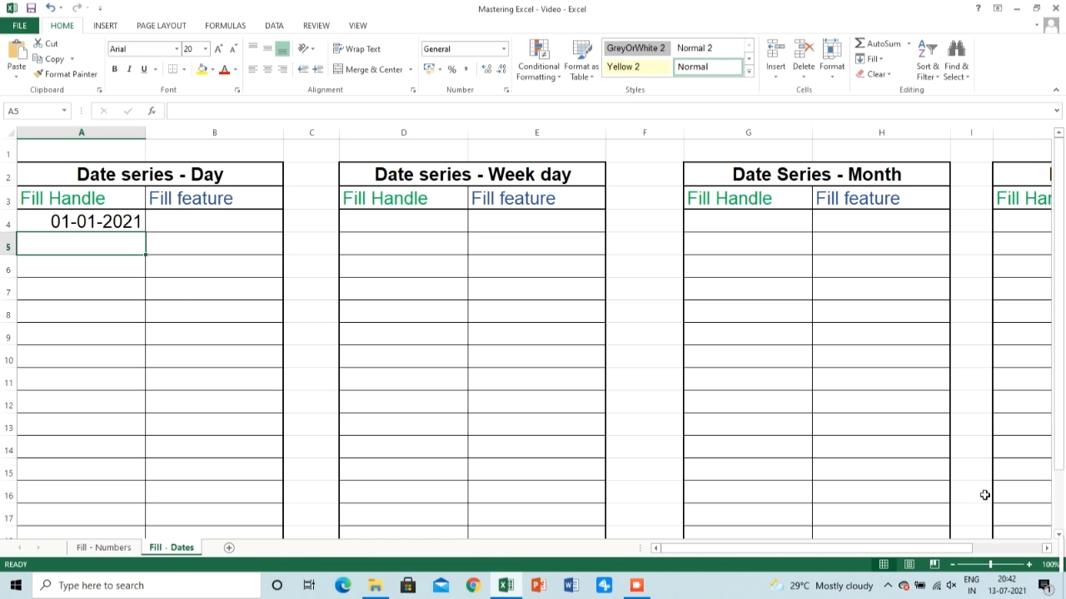
left_click(1043, 551)
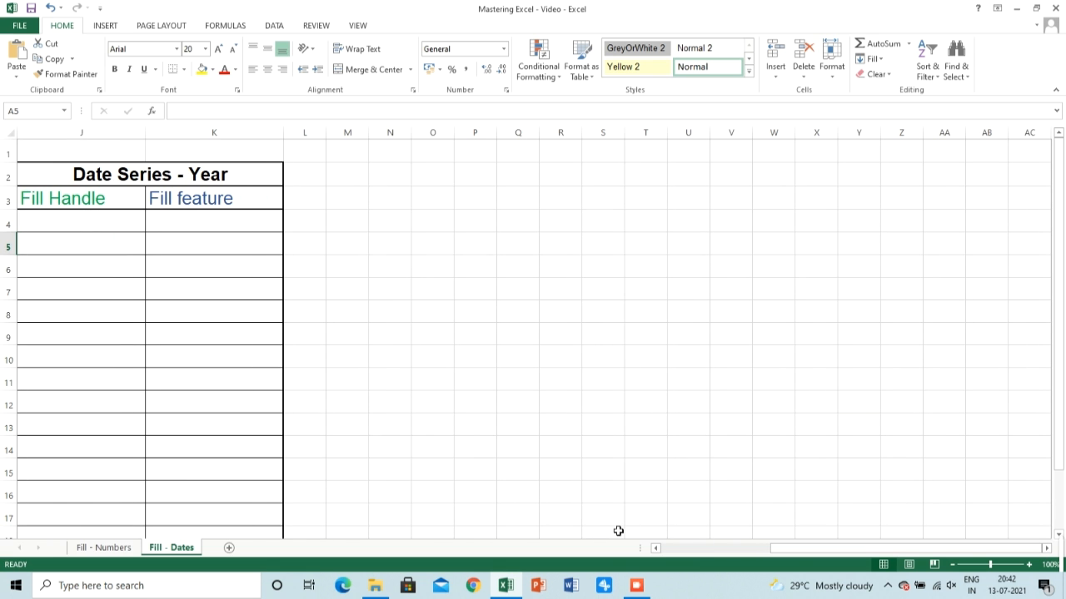
left_click_drag(793, 554, 671, 561)
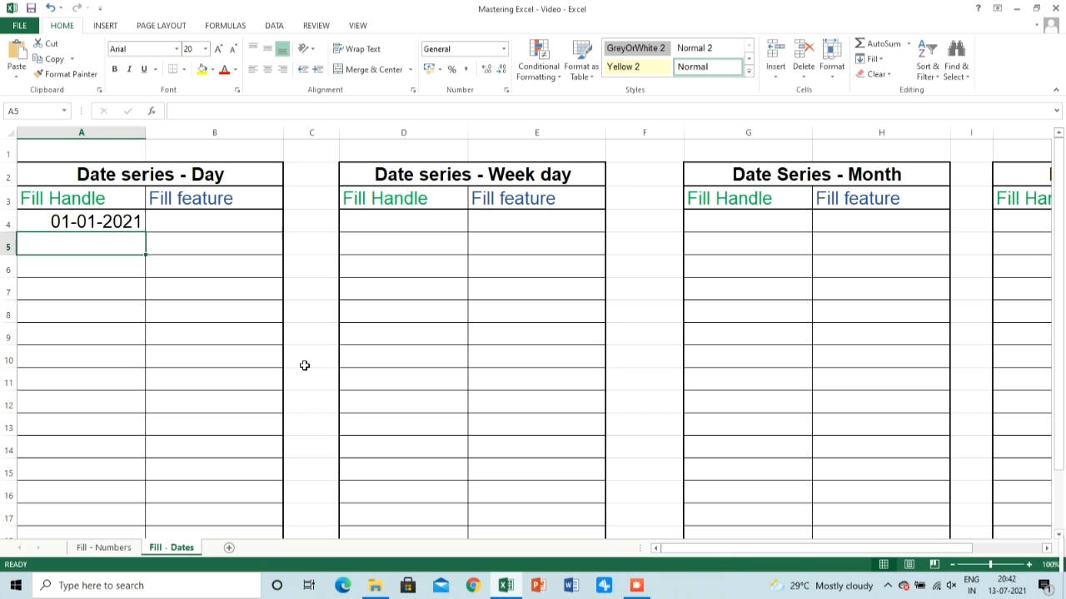
Extend the Day series' first date down column A with the fill handle to 15-01-2021 in row 18
left_click(70, 225)
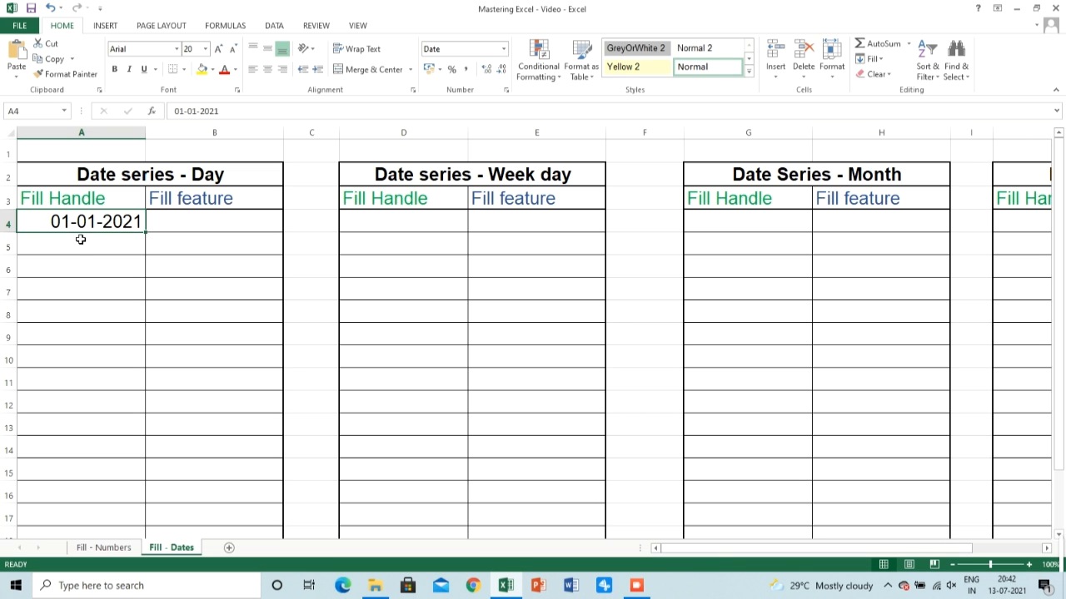
left_click(83, 241)
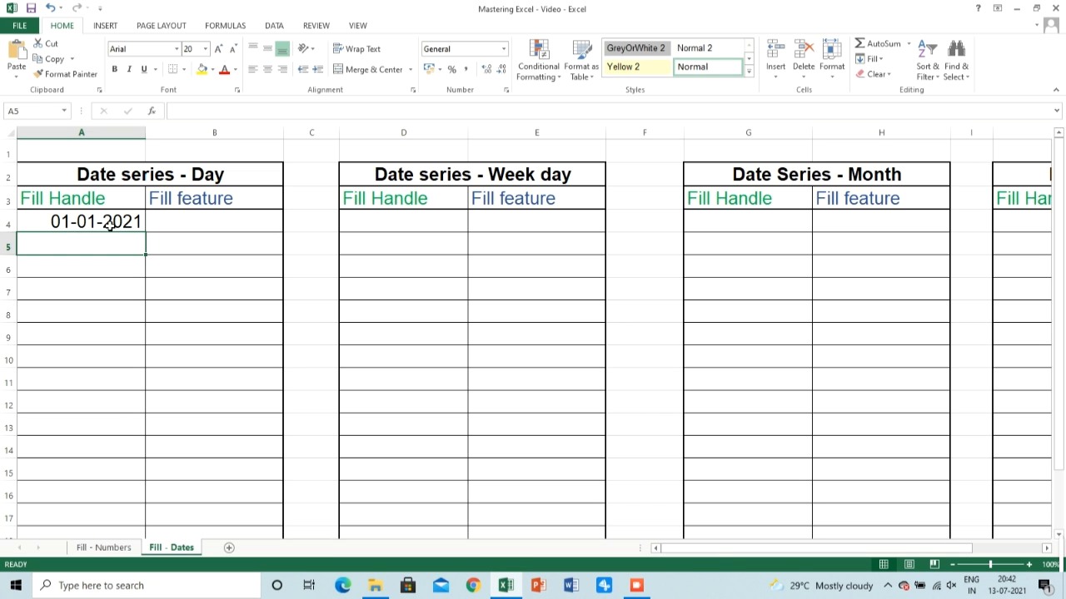
left_click(111, 225)
left_click_drag(146, 232, 148, 486)
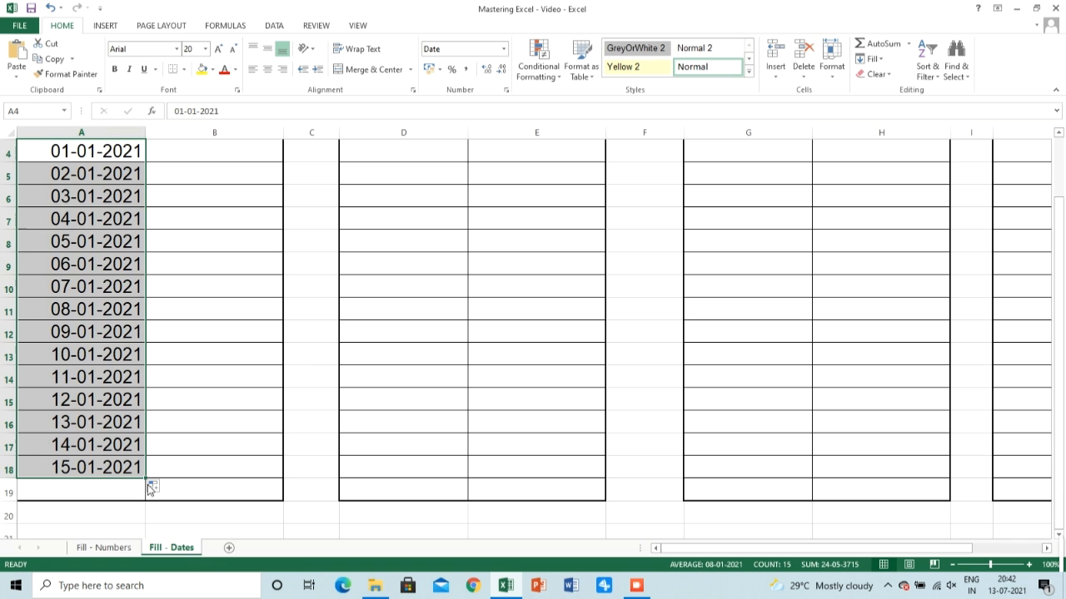
scroll(148, 486, "up", 1)
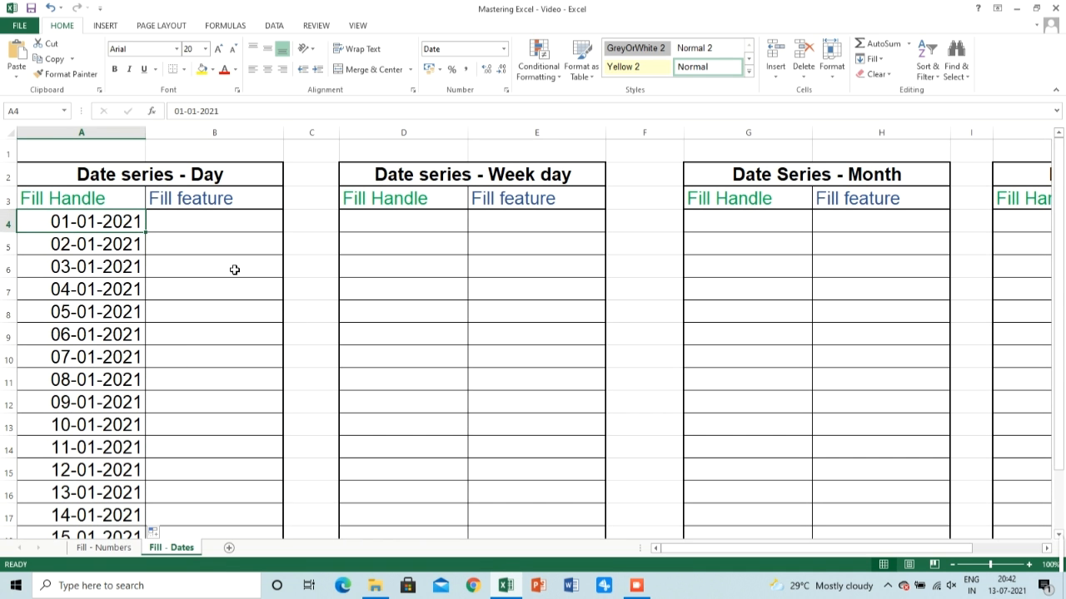
Enter 1/1/2021 in B4, the first Fill feature cell of the Day series
left_click(233, 223)
type("1")
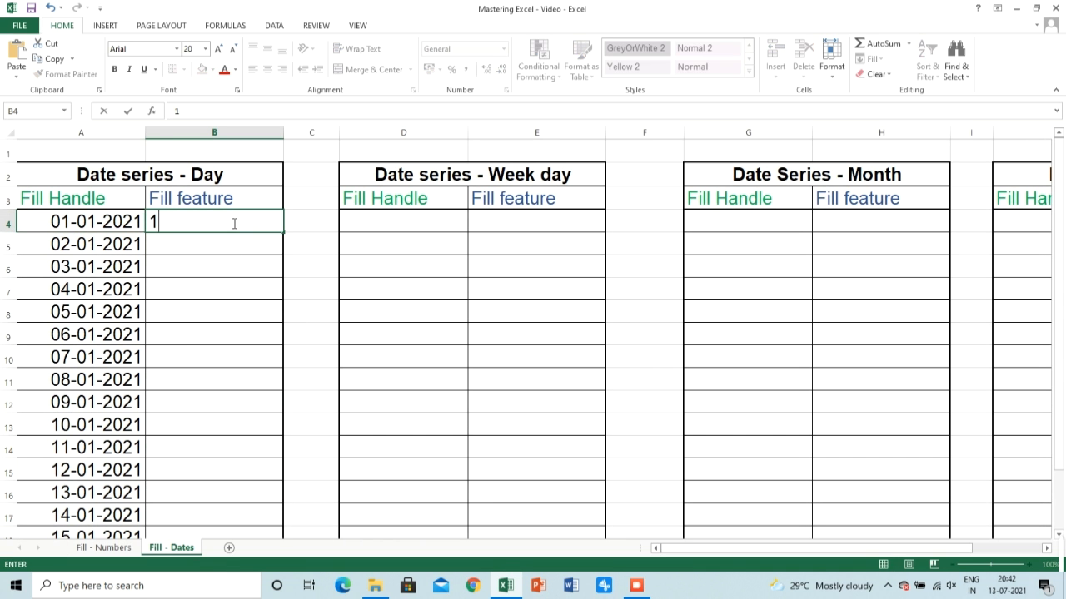
type("/1/2021")
key("Return")
left_click(236, 221)
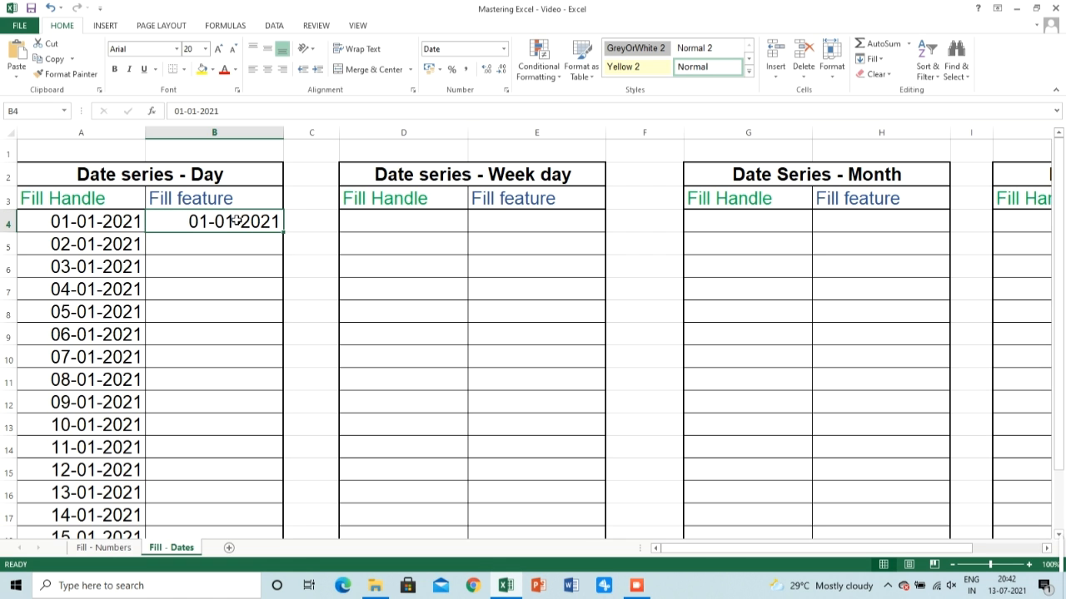
Fill a date series down the column from B4 with the Day unit, step value 1 and stop value 15/1/2021
left_click(885, 67)
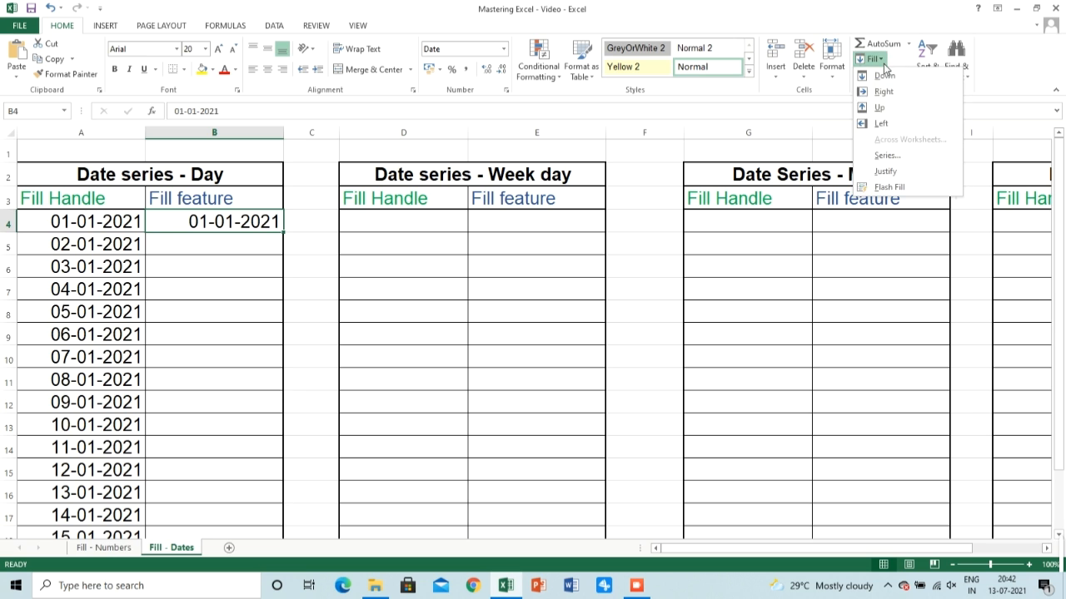
left_click(882, 154)
left_click(540, 319)
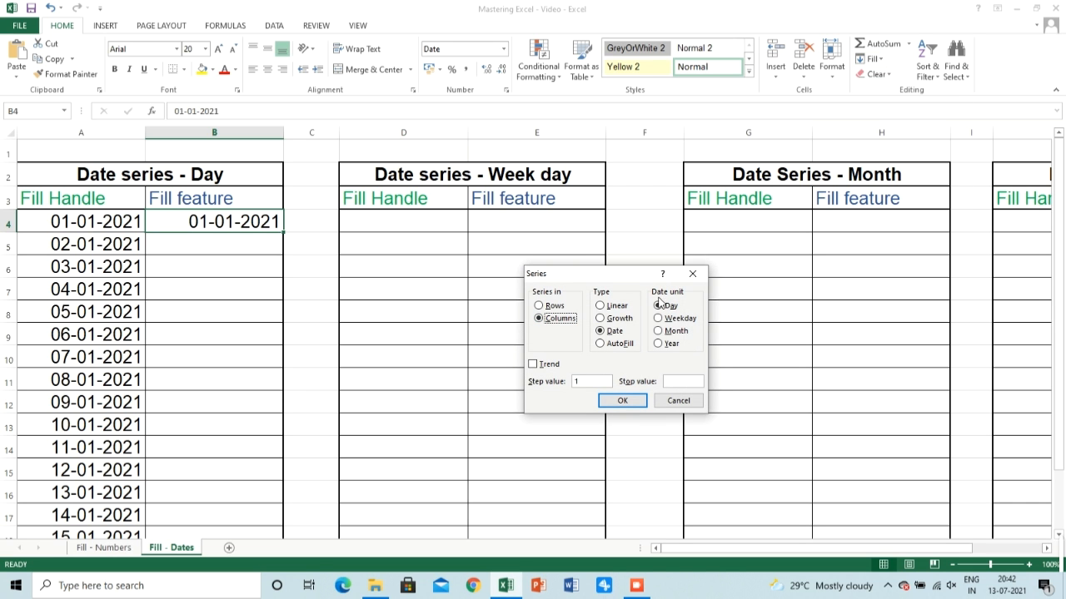
left_click(678, 380)
type("15/1/2021")
left_click(623, 402)
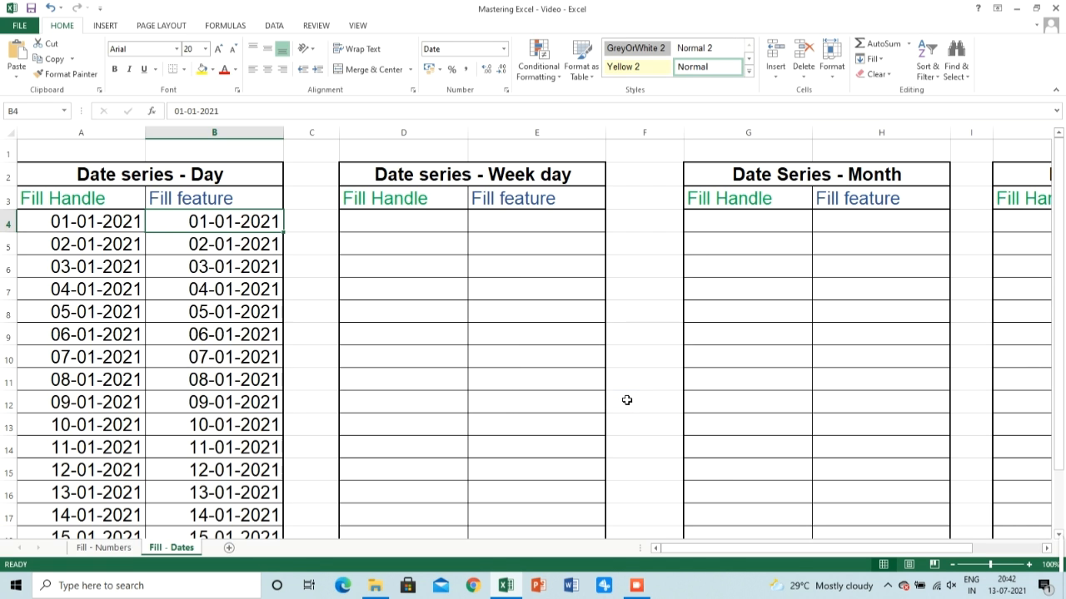
left_click_drag(1059, 239, 1059, 261)
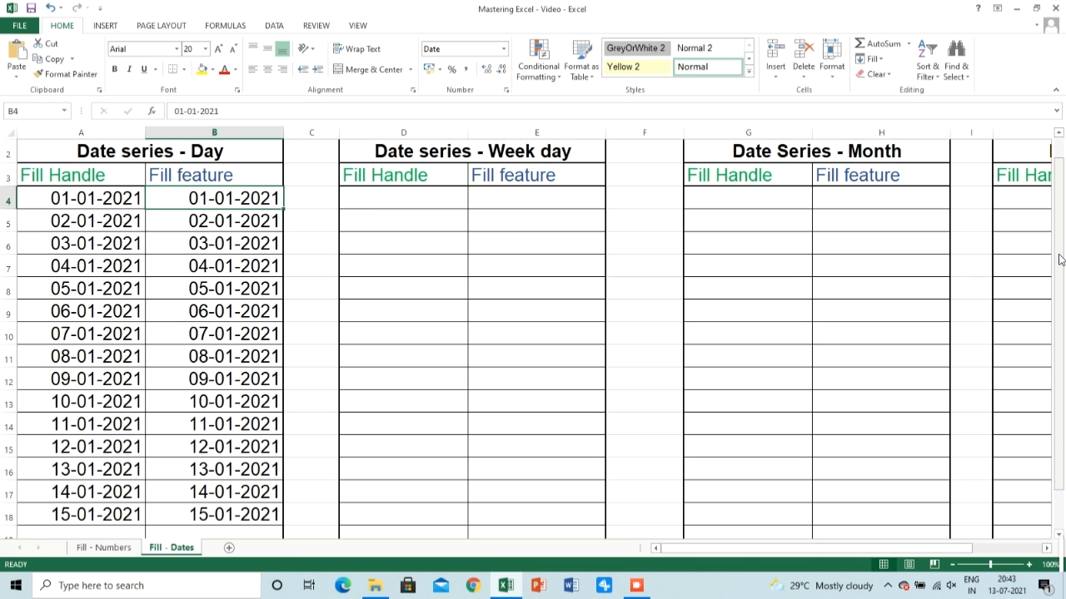
Enter 1/1/2021 in E4, the first Fill feature cell of the Week day series
left_click(368, 198)
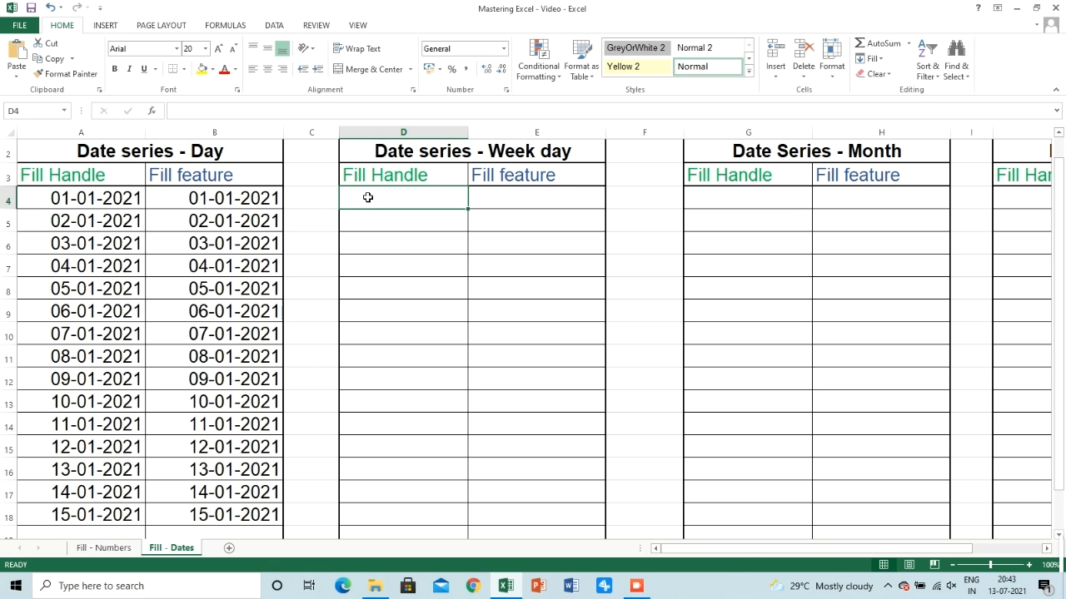
left_click(499, 198)
type("1/")
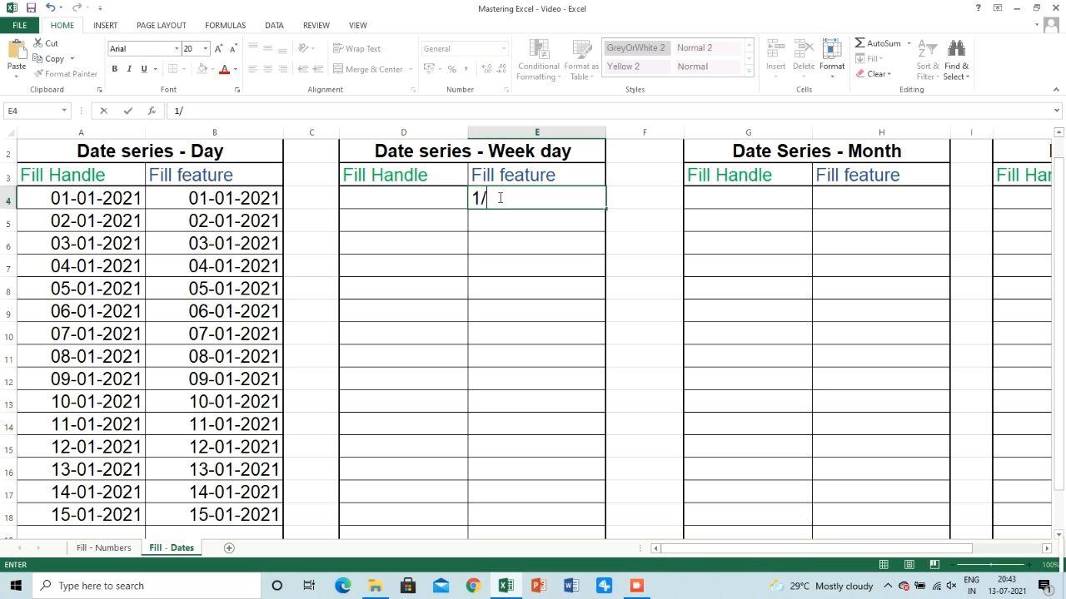
type("1/2021")
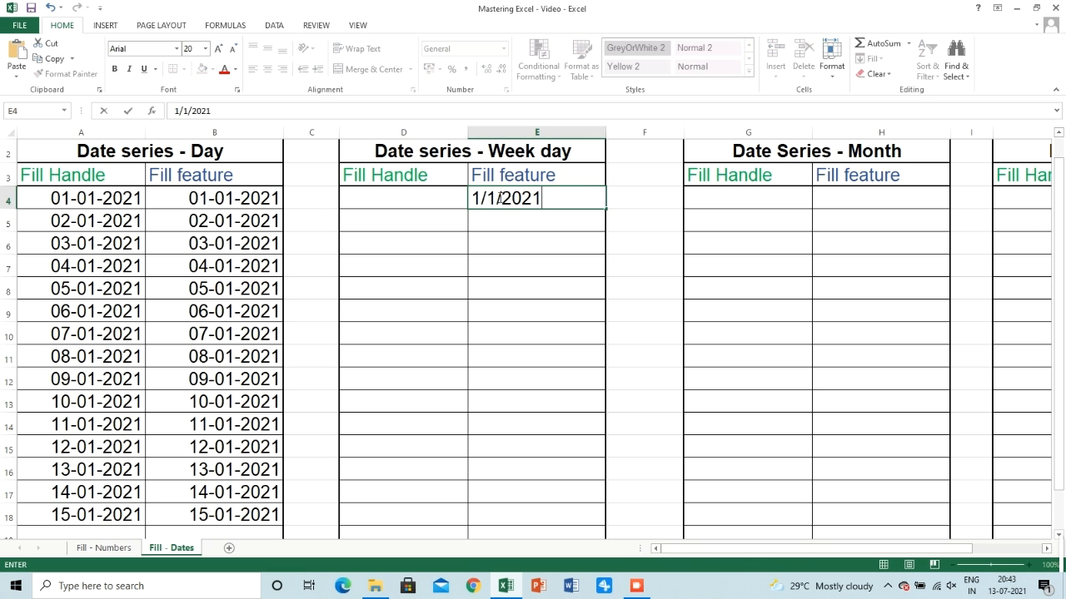
key("Return")
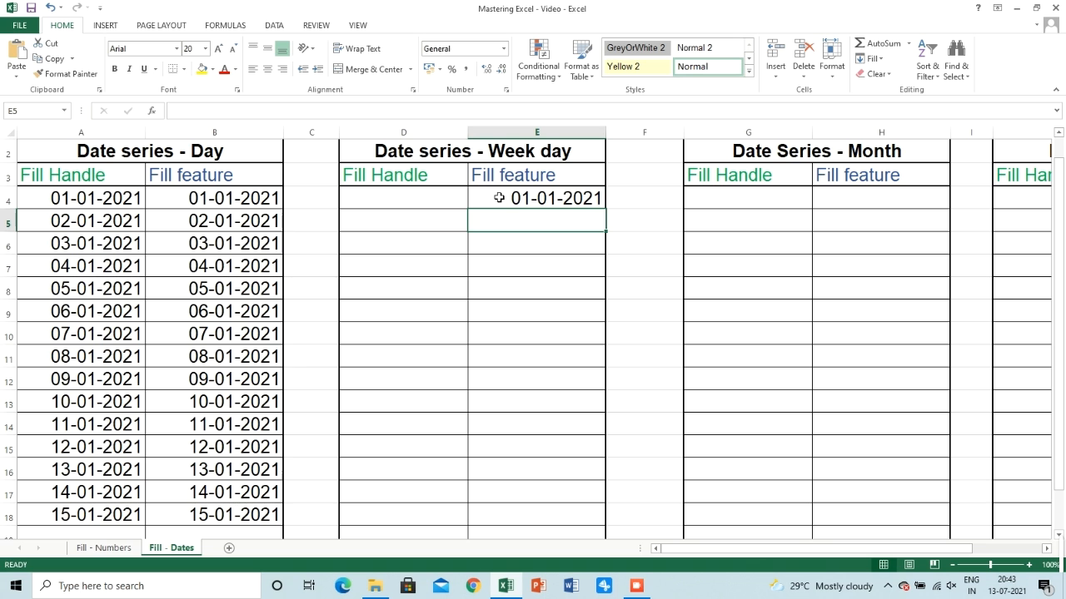
left_click(498, 197)
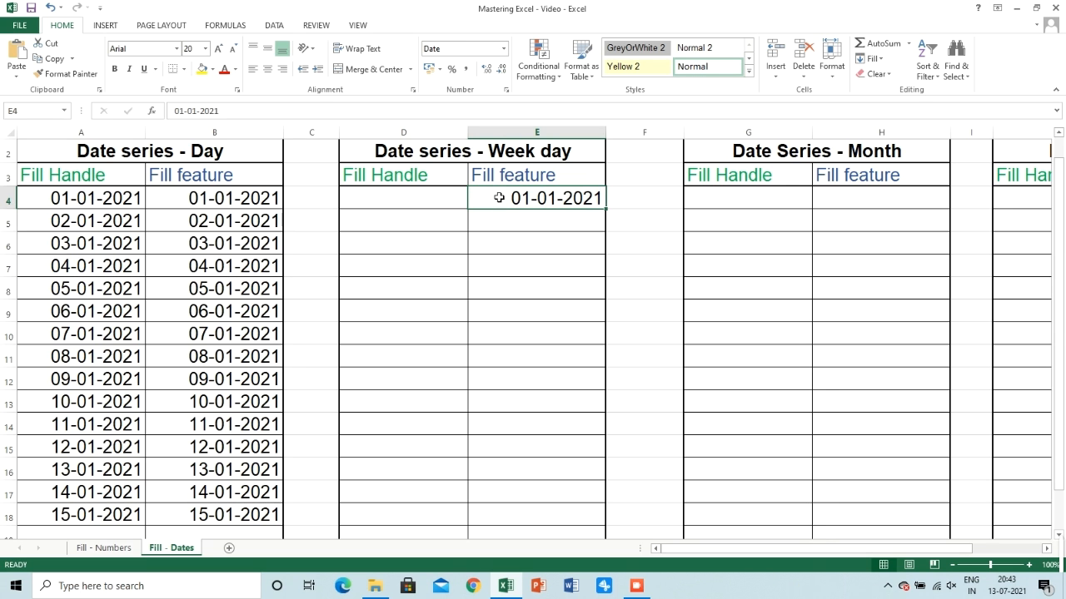
Fill a date series down the column from E4 with the Weekday unit and step value 1, ending at 20-01-2021
left_click(876, 60)
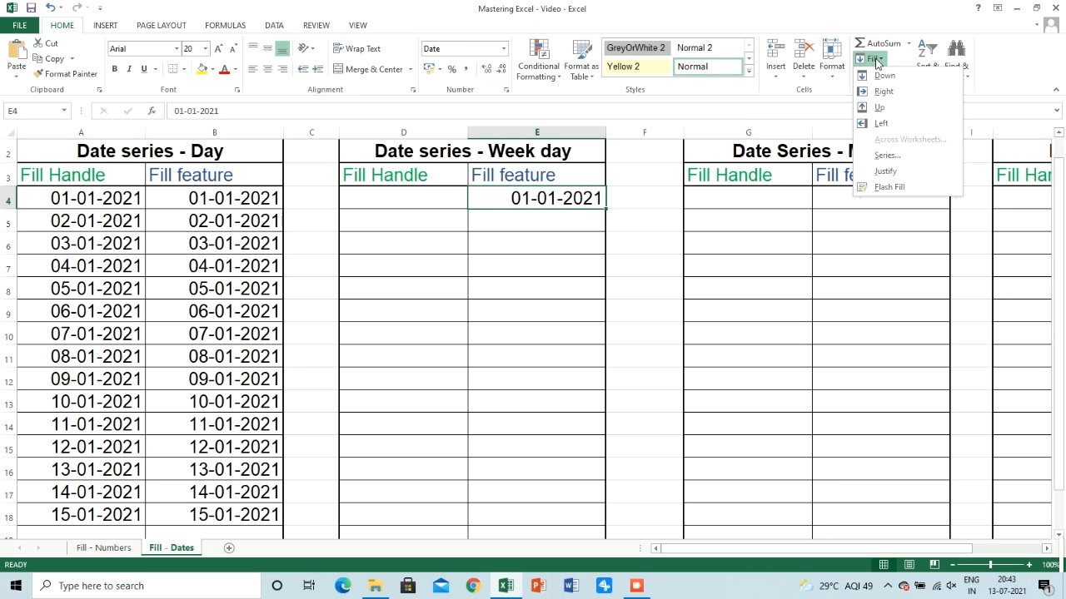
left_click(886, 155)
left_click(666, 320)
left_click(676, 381)
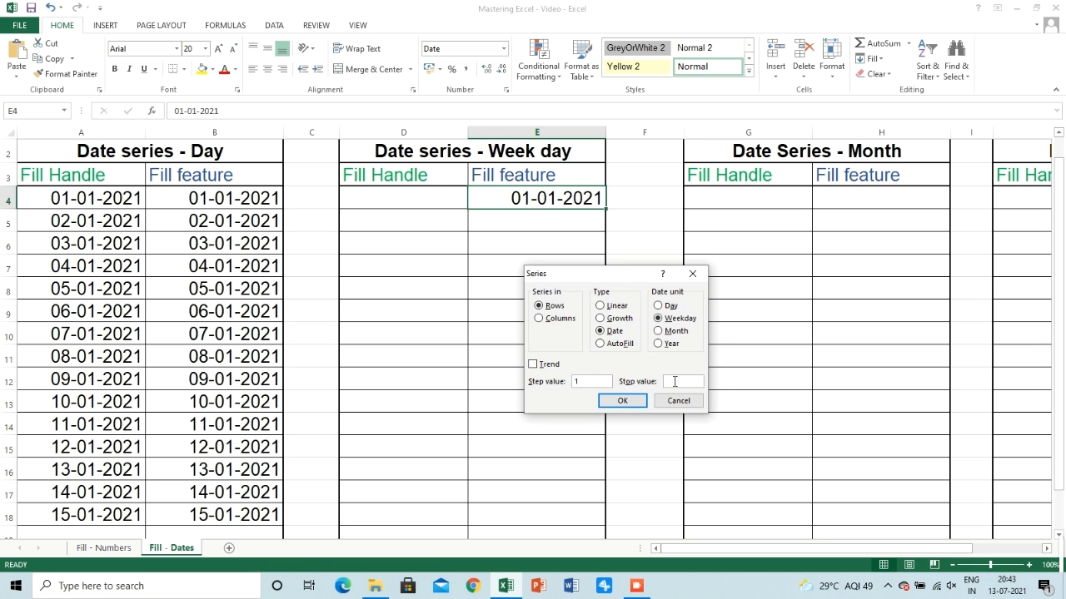
left_click(558, 318)
left_click(673, 320)
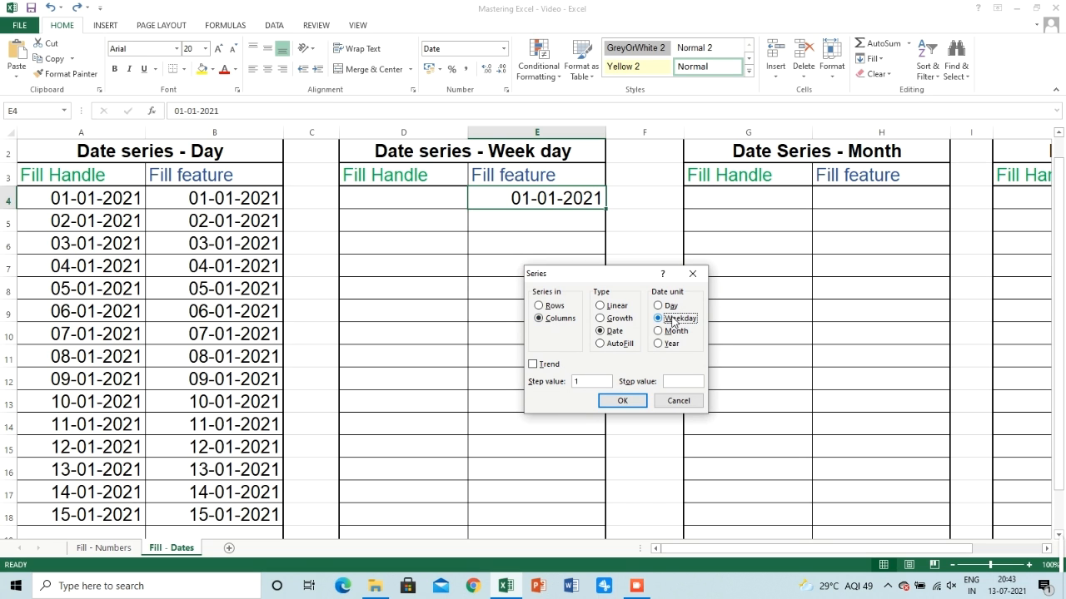
left_click(675, 382)
type("2021")
type("/")
left_click(623, 402)
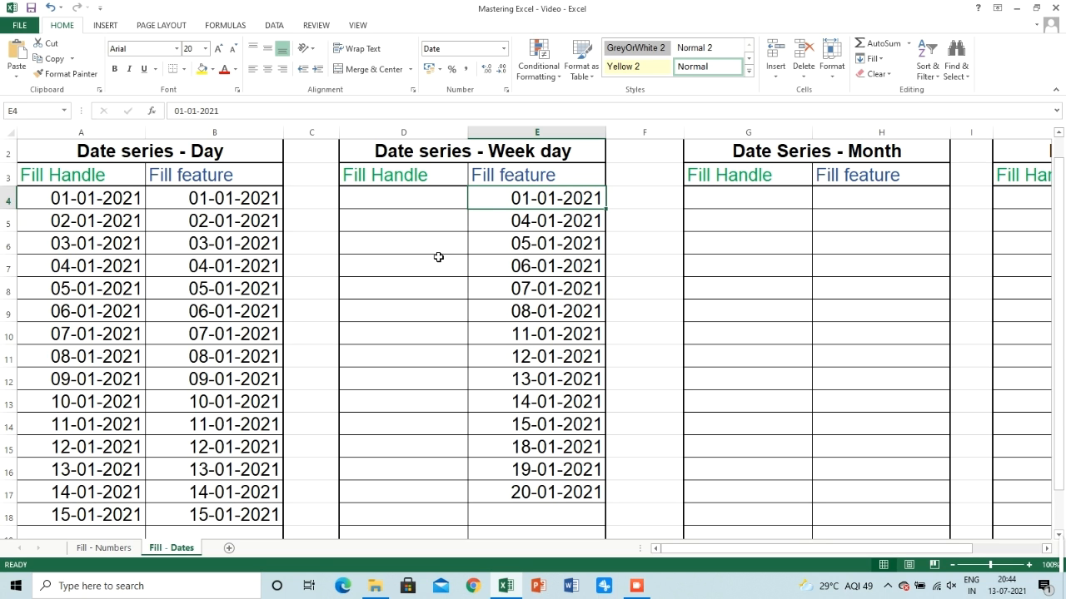
Enter 1/1/2021, 4/1/2021 and 5/1/2021 in D4:D6, the Fill Handle column of the Week day series
left_click(422, 201)
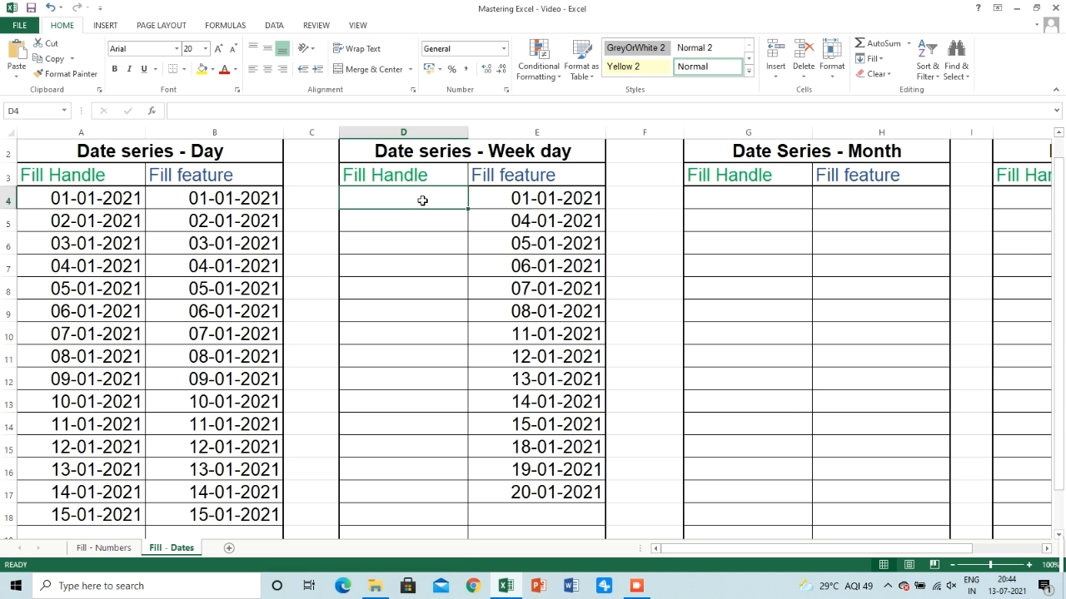
type("1/")
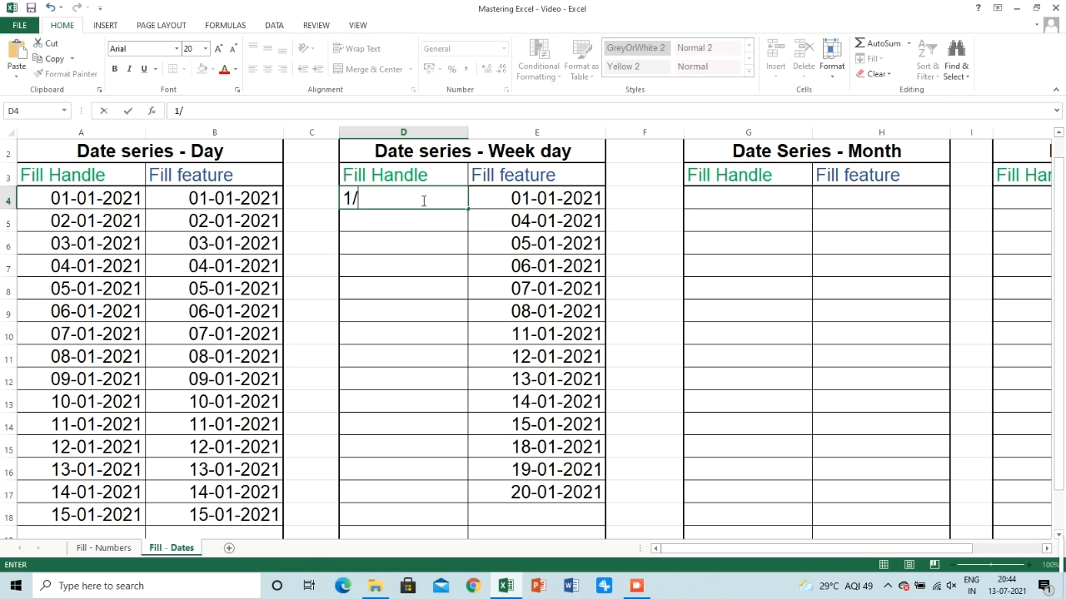
type("1/2021")
key("Return")
type("4")
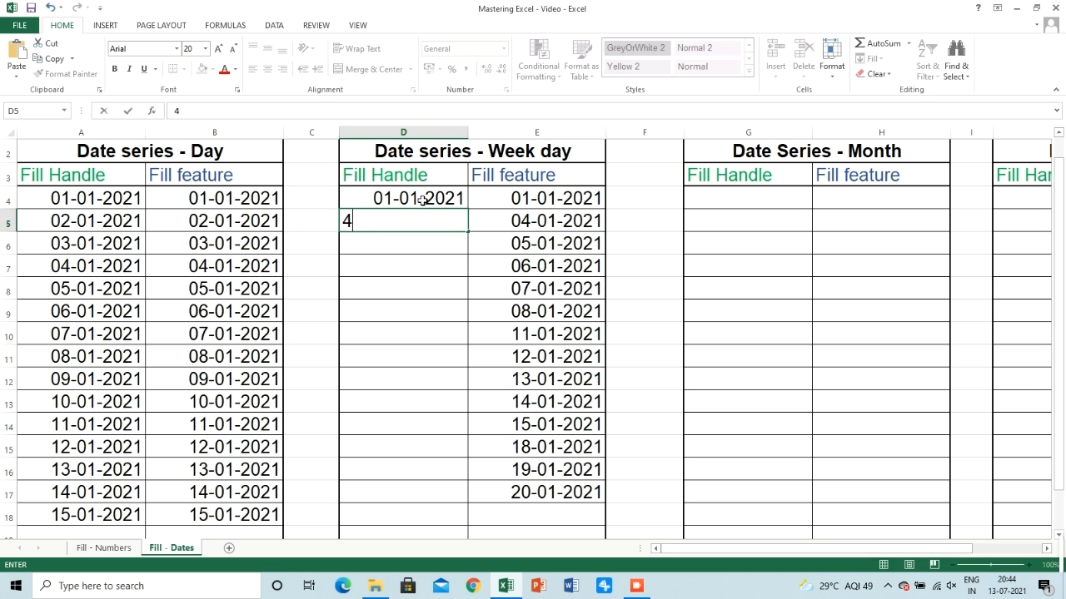
type("/1/2021")
key("Return")
type("5/1/2021")
key("Return")
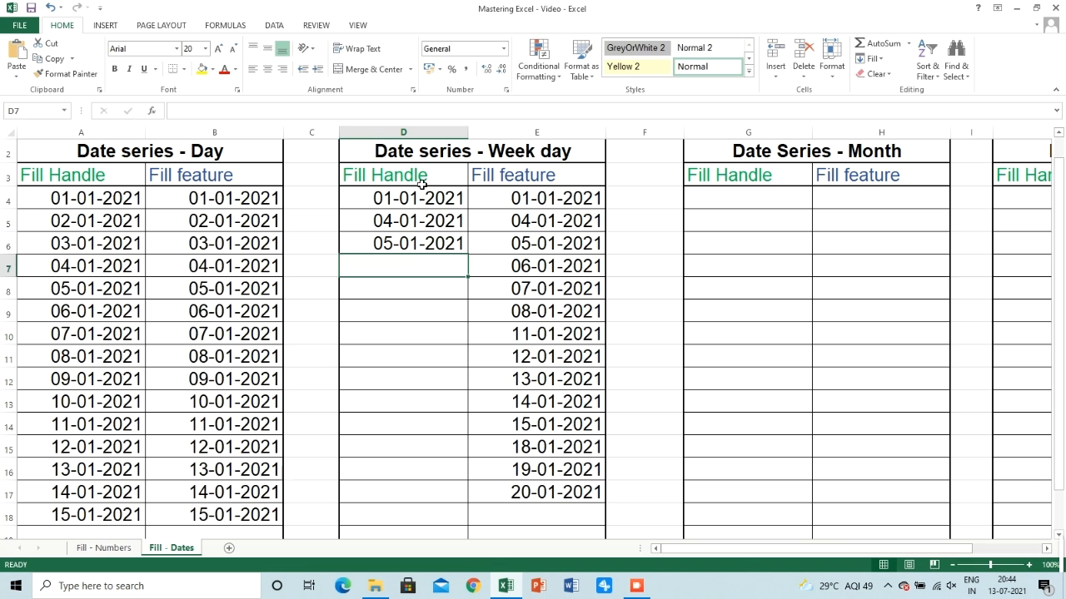
Undo a first trial fill of the weekday dates, and extend D4:D10 down to row 17 with the fill handle
left_click_drag(421, 199, 458, 528)
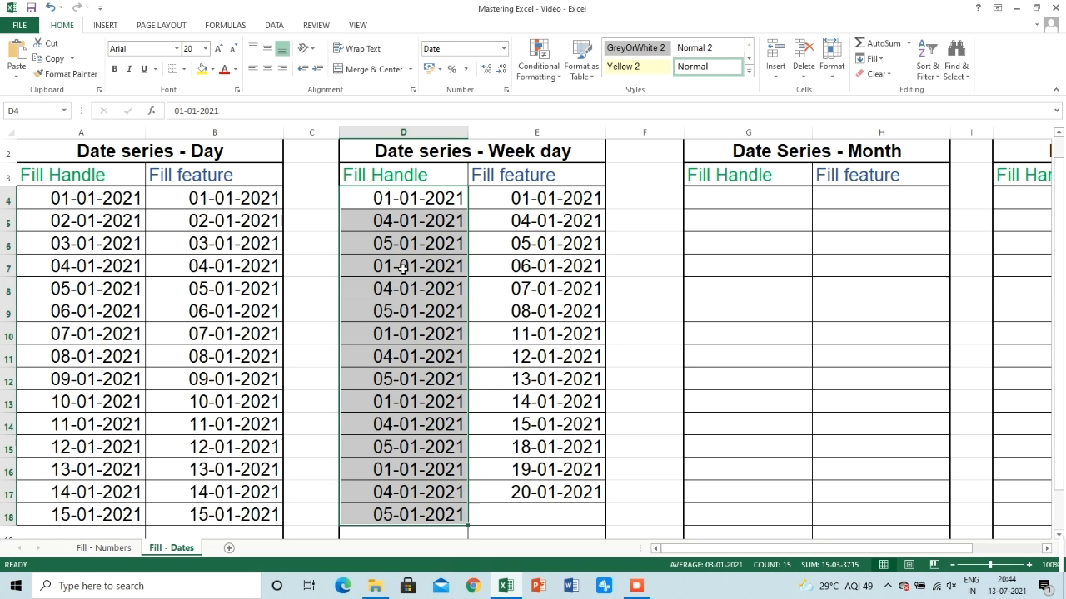
key("ctrl+z")
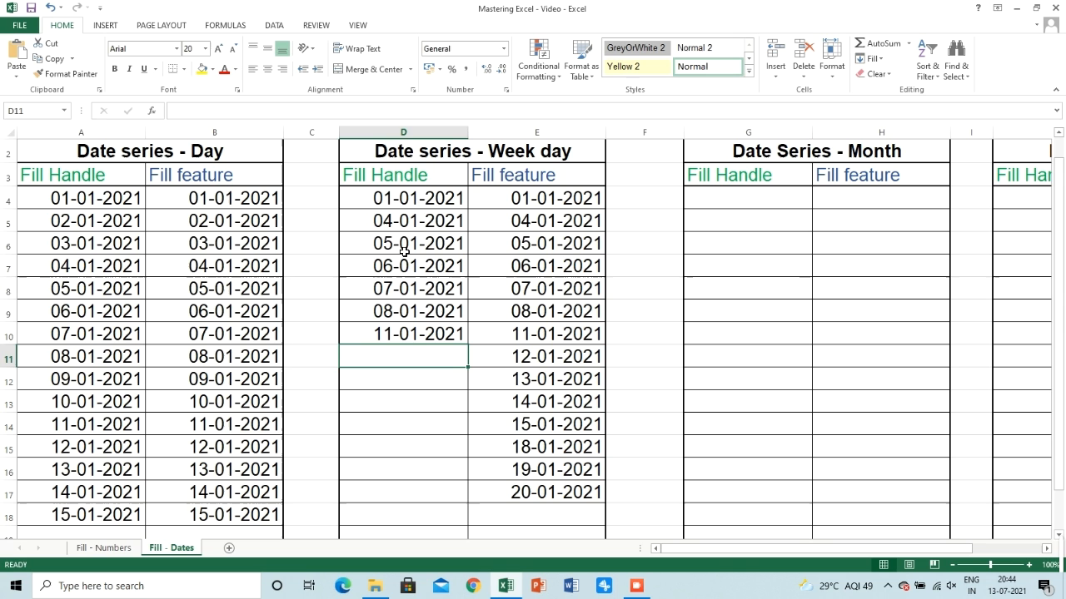
left_click_drag(411, 199, 473, 525)
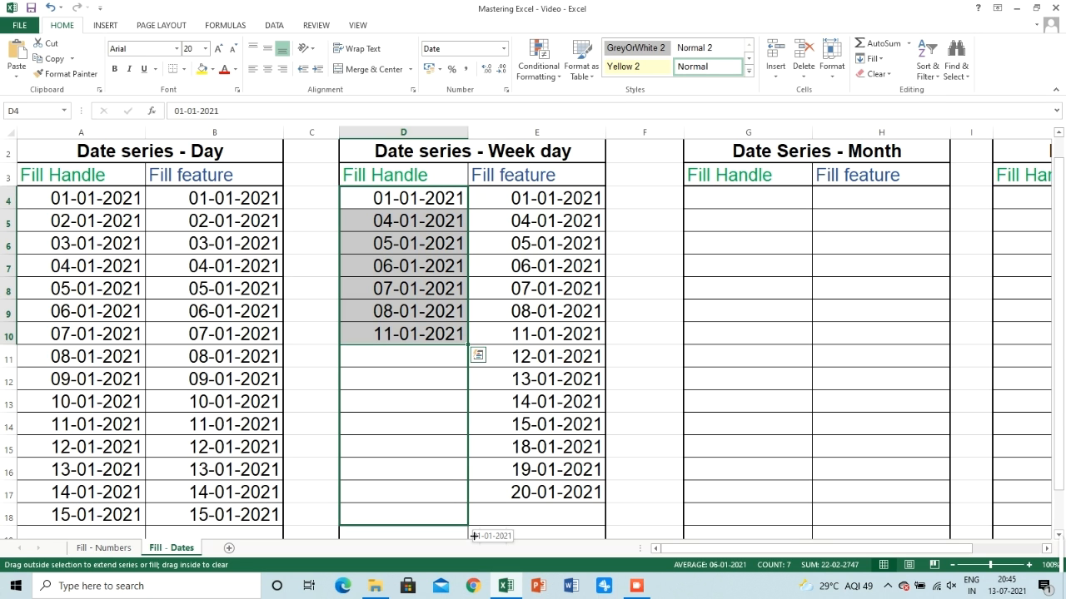
left_click_drag(473, 536, 472, 536)
key("ctrl")
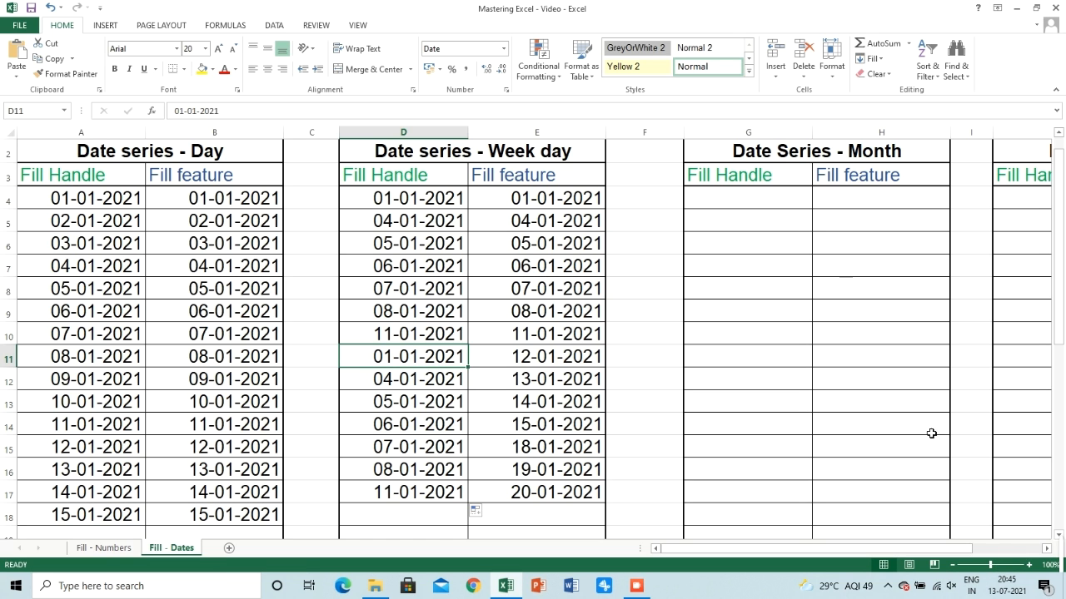
Enter 1/2 in G5 as the second date in the Fill Handle column of the Month series
left_click(1048, 552)
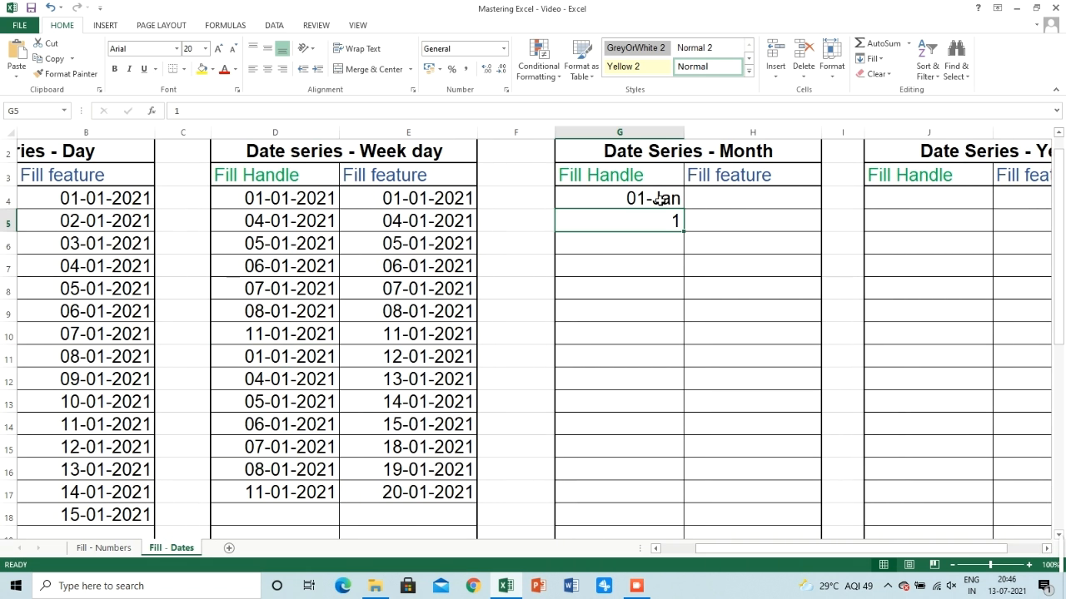
type("2")
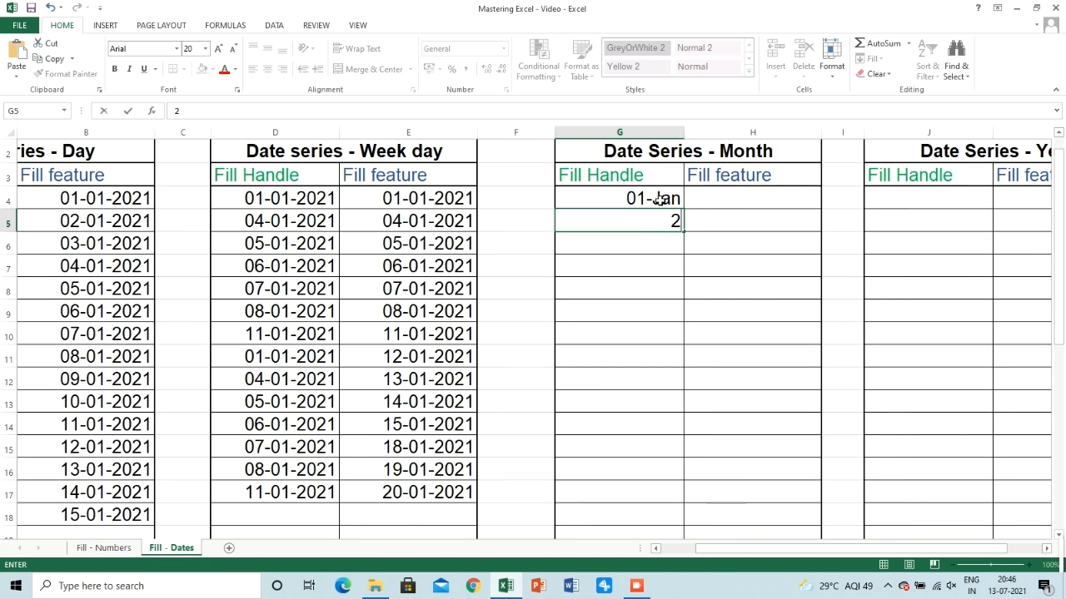
key("BackSpace")
type("1/2")
key("Return")
Extend the two monthly dates in G4:G5 down to row 17 with the fill handle
left_click_drag(658, 198, 665, 220)
left_click(683, 233)
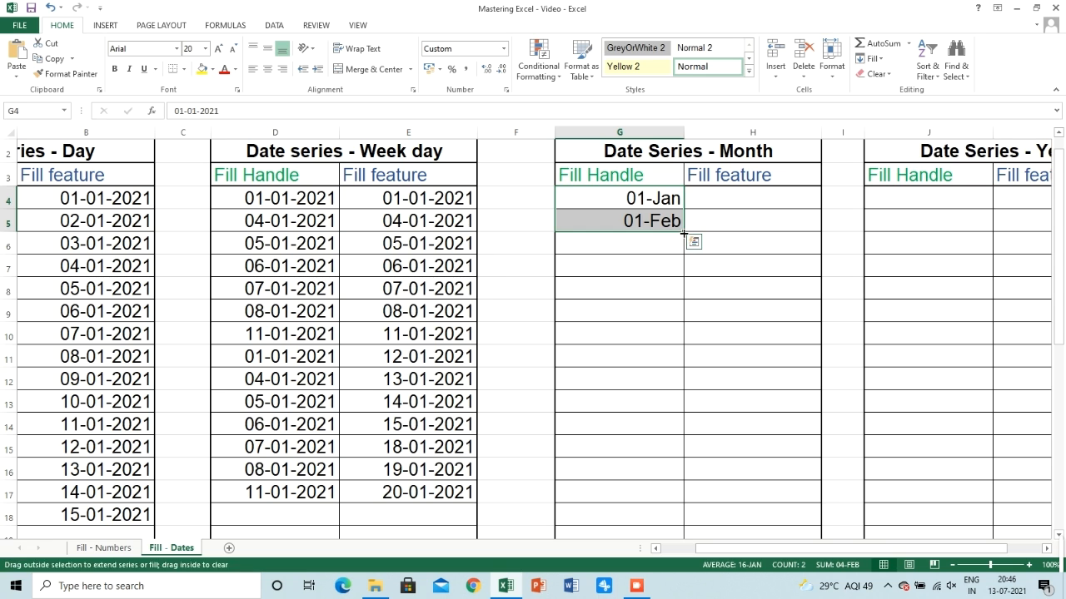
left_click(639, 195)
left_click_drag(655, 226, 680, 505)
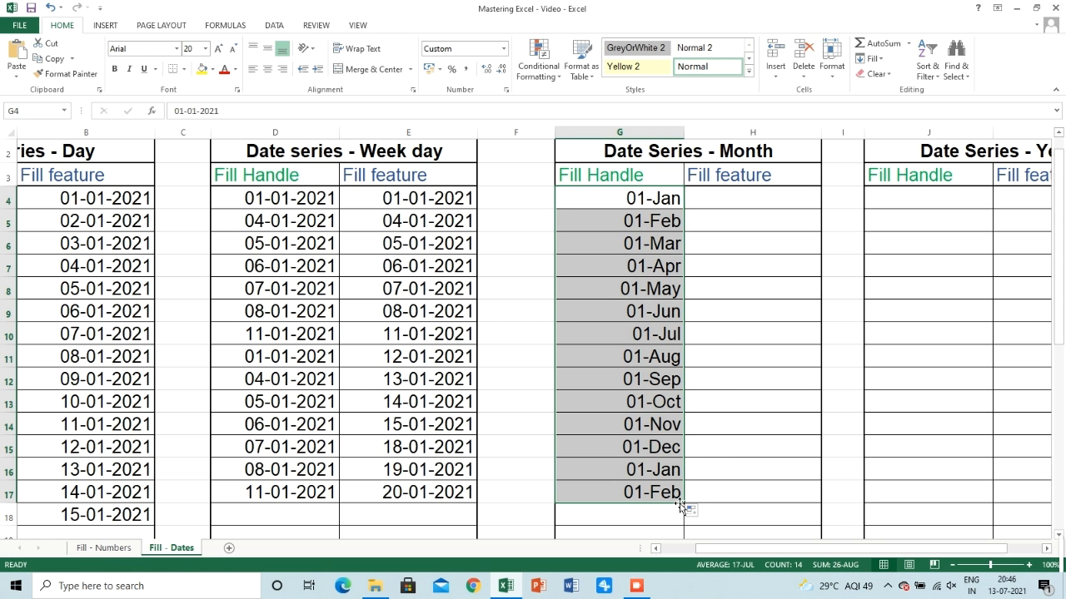
Copy the first monthly date from G4 into H4, the start of the Month series' Fill feature column
left_click(740, 202)
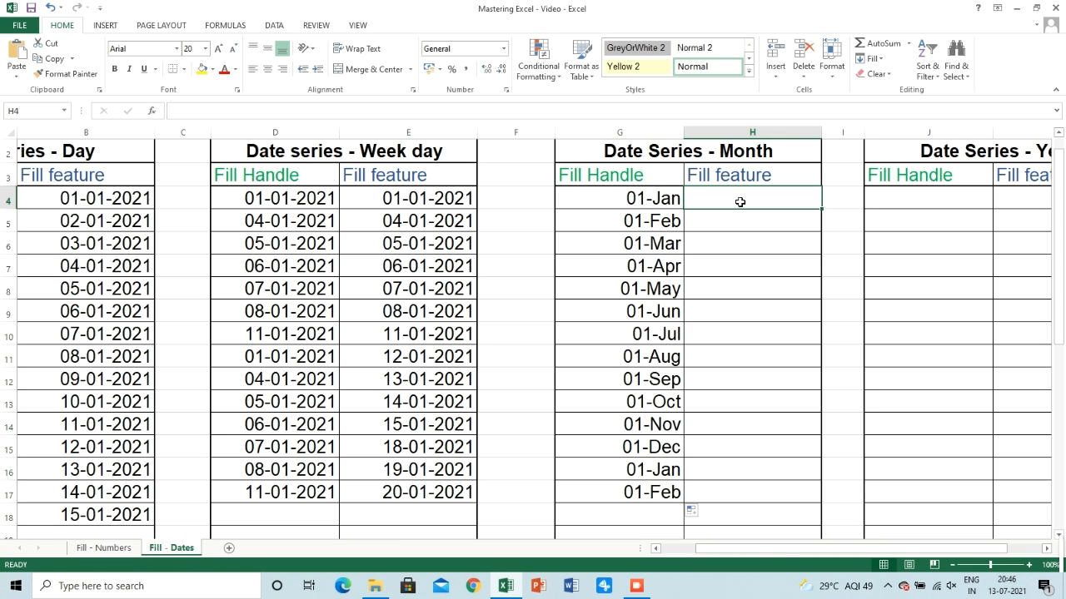
left_click(664, 193)
key("ctrl+c")
key("Right")
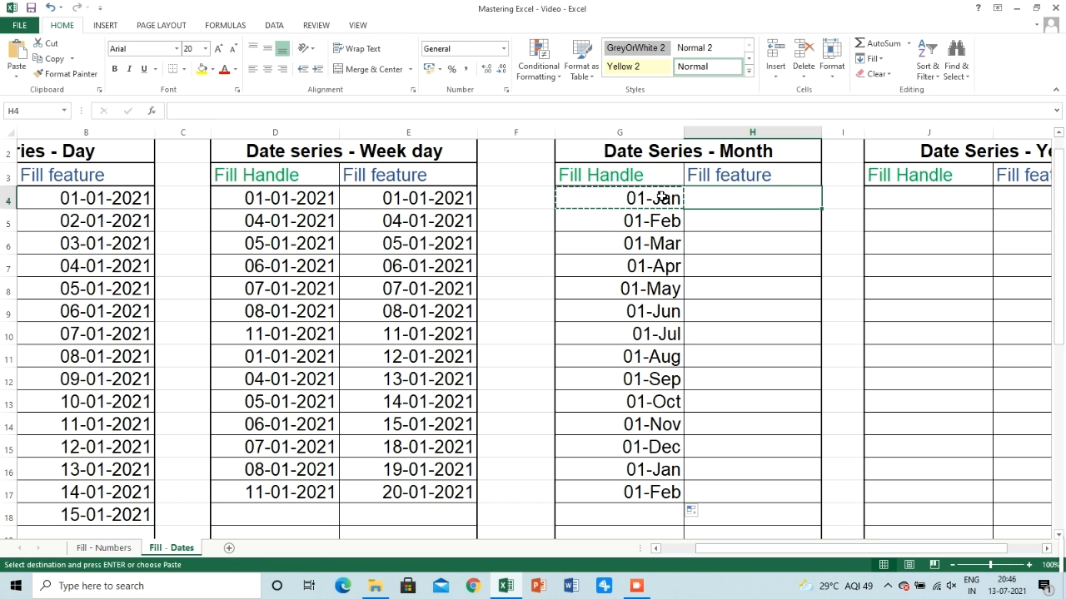
key("Return")
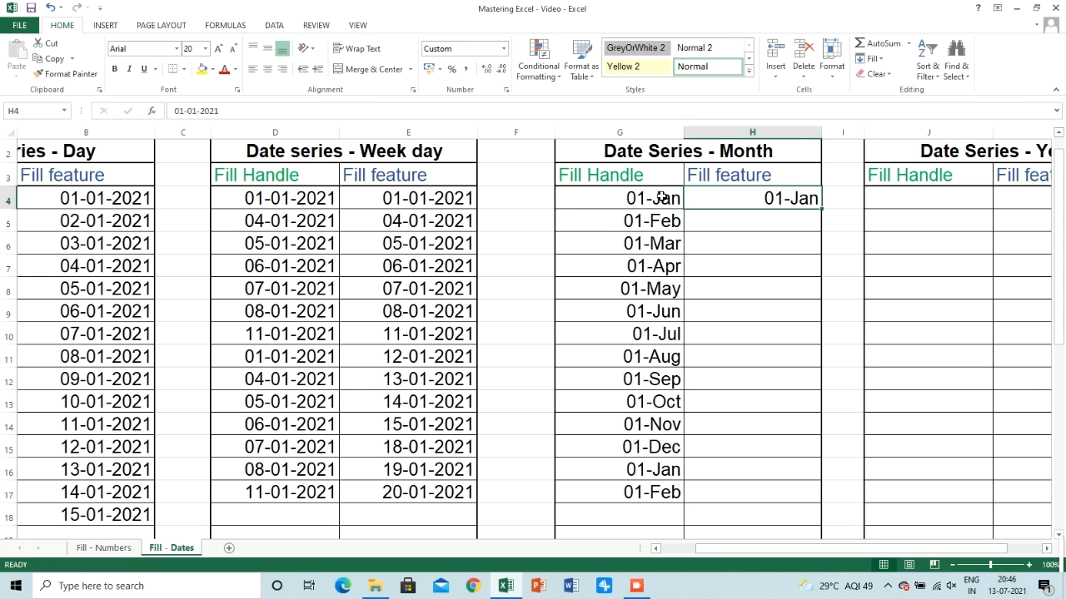
Fill H4 down to row 17 using Fill Series in columns, with type Date, date unit Month and step value 1
left_click(872, 58)
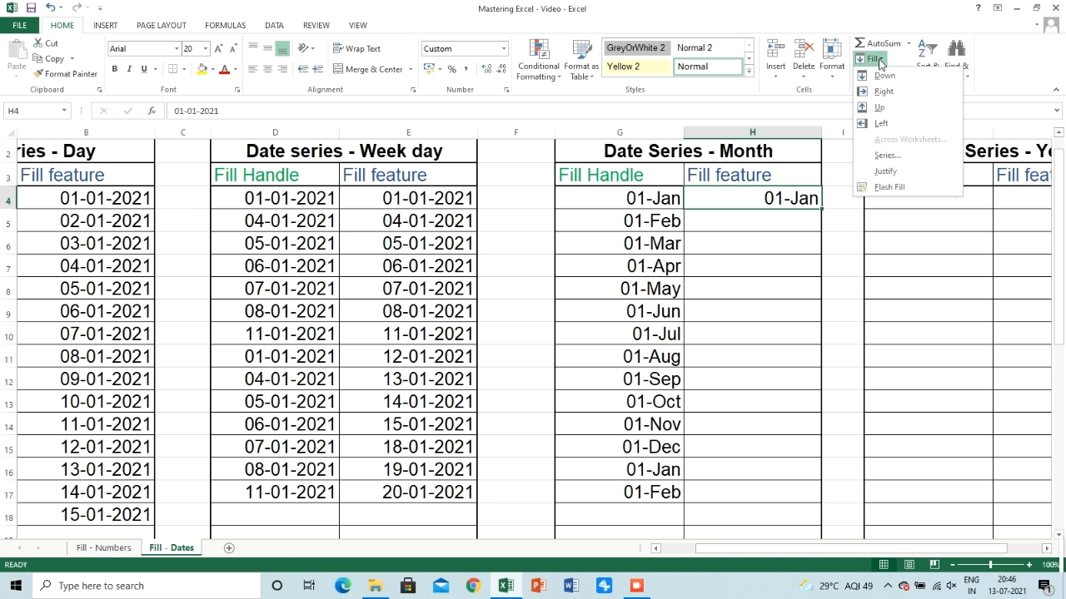
left_click(885, 157)
left_click(562, 322)
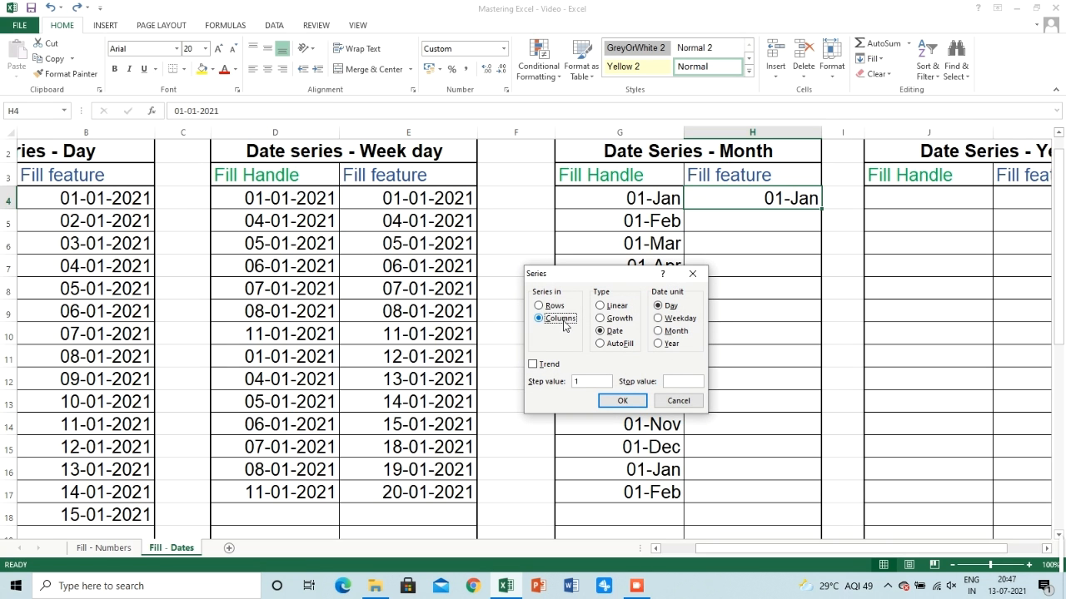
left_click(672, 331)
left_click(675, 381)
left_click(615, 403)
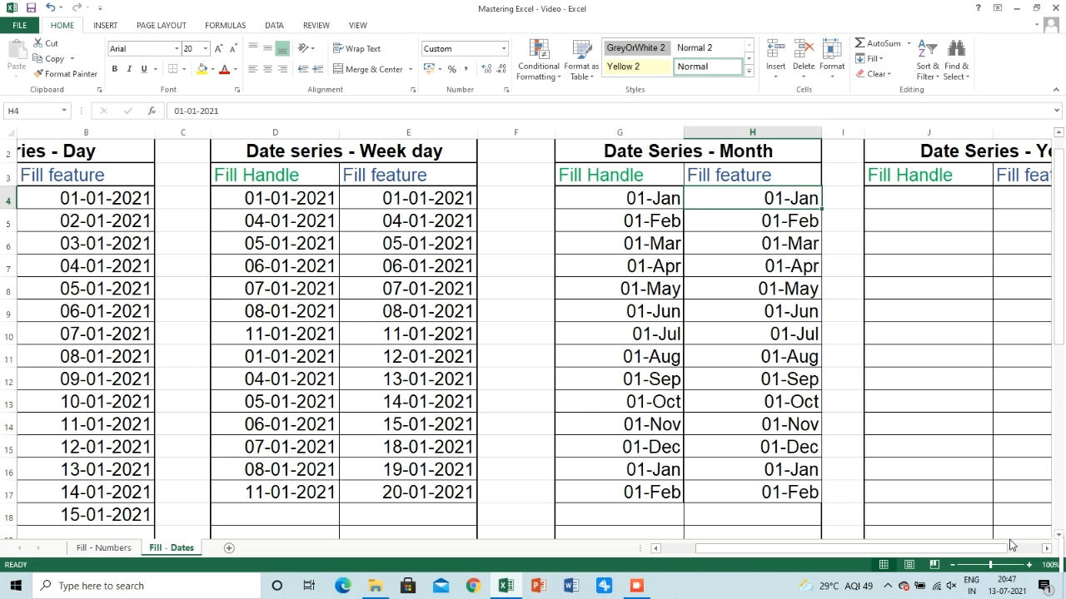
Enter 1/1/2021 in J4 as the first date in the Fill Handle column of the Year series
left_click(1047, 549)
left_click(1047, 549)
left_click(1047, 549)
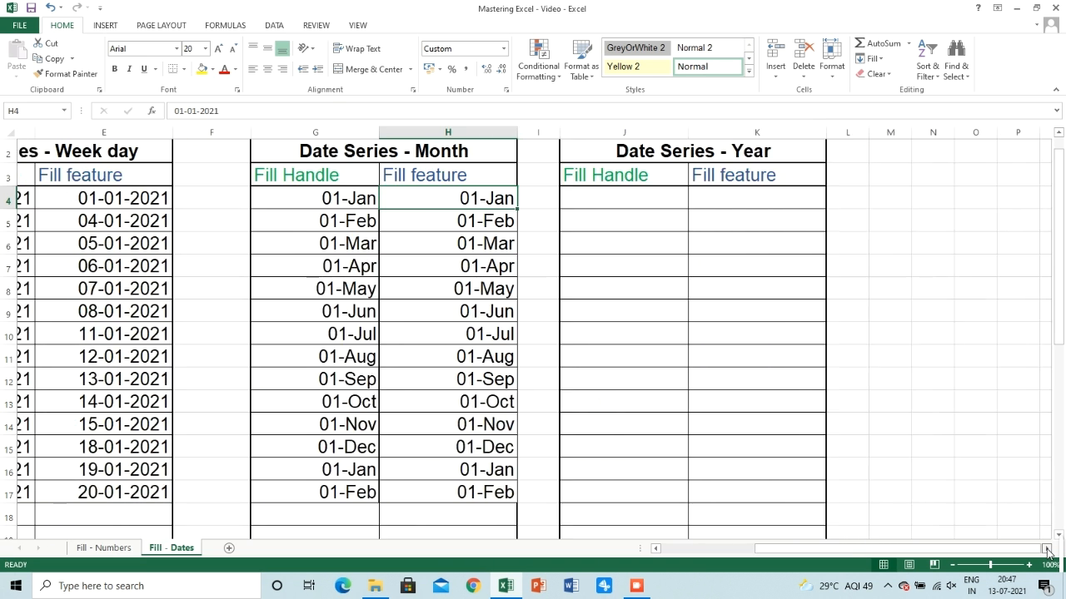
left_click(614, 197)
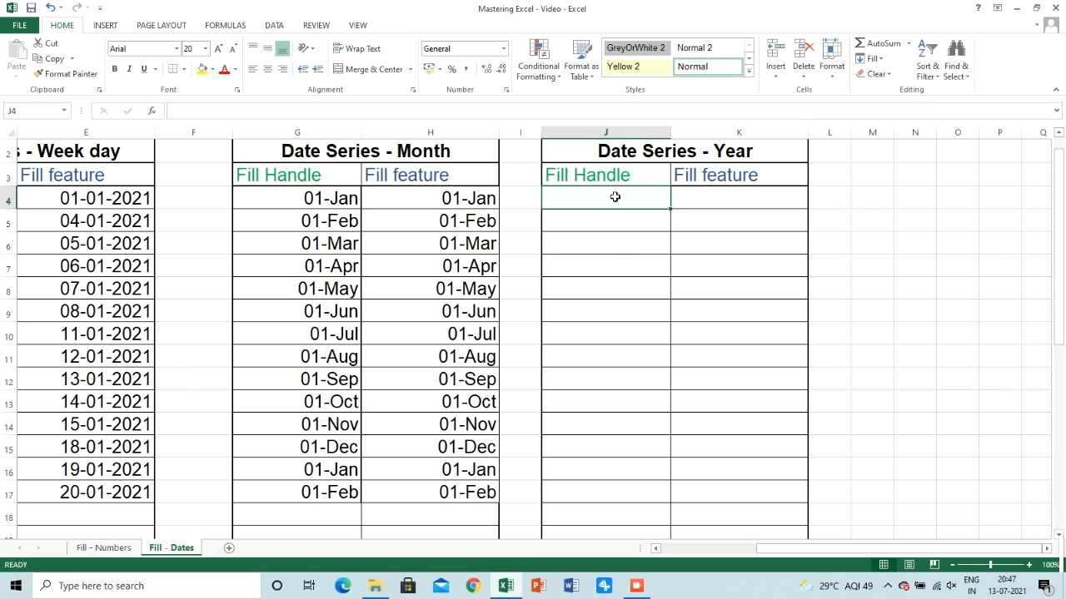
type("1/")
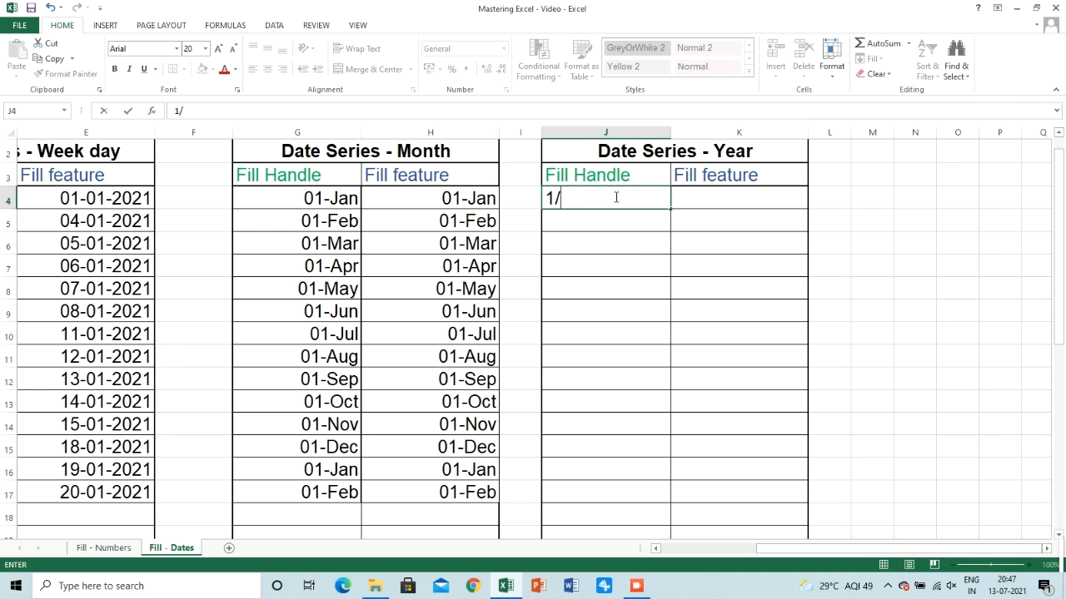
type("1/2021")
key("Return")
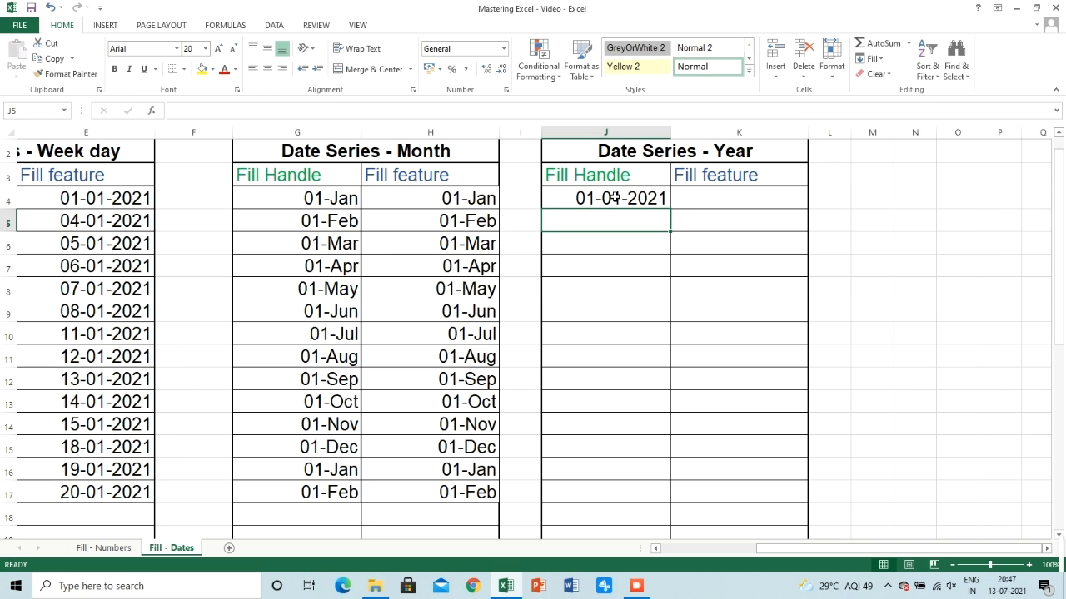
Enter 1/1/2022 in J5 and extend the two yearly dates in J4:J5 down to row 17 with the fill handle
type("1/1/2022")
key("Return")
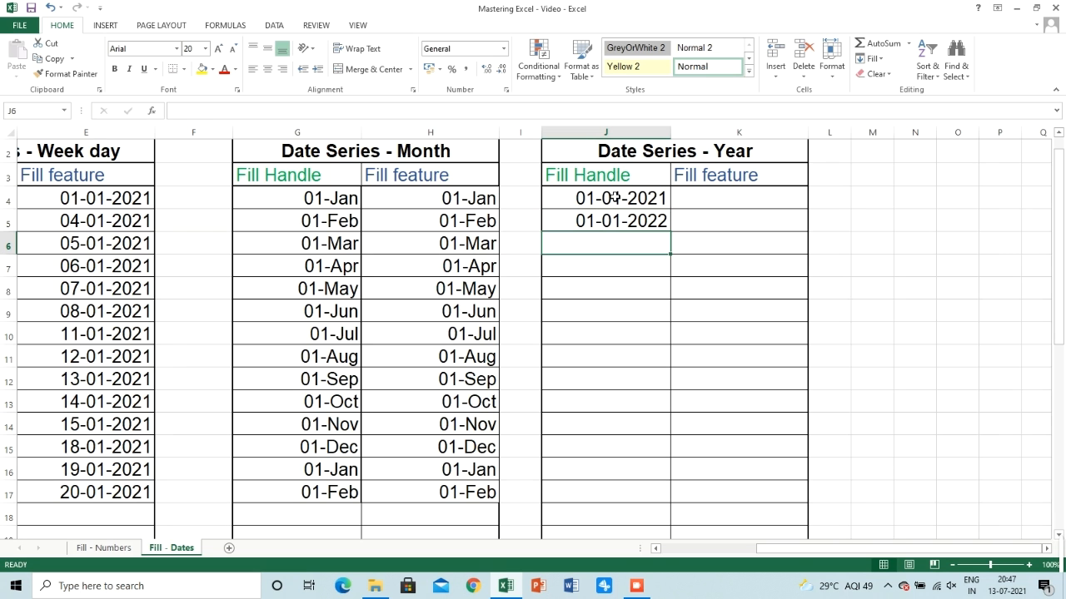
left_click_drag(615, 197, 662, 506)
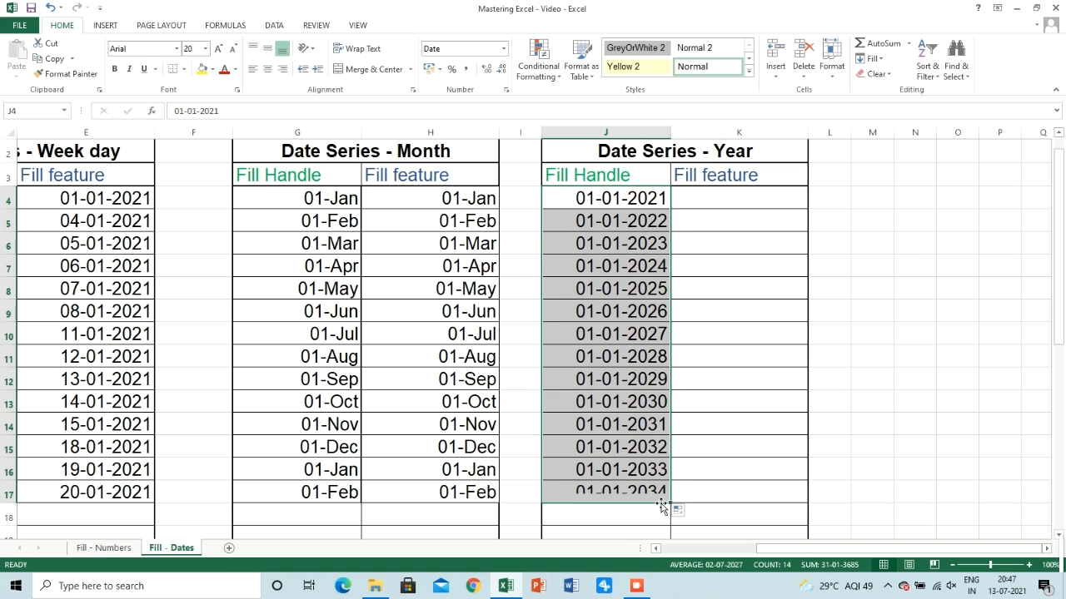
Copy the first yearly date from J4 into K4, the start of the Year series' Fill feature column
left_click(733, 198)
left_click(609, 198)
key("ctrl+c")
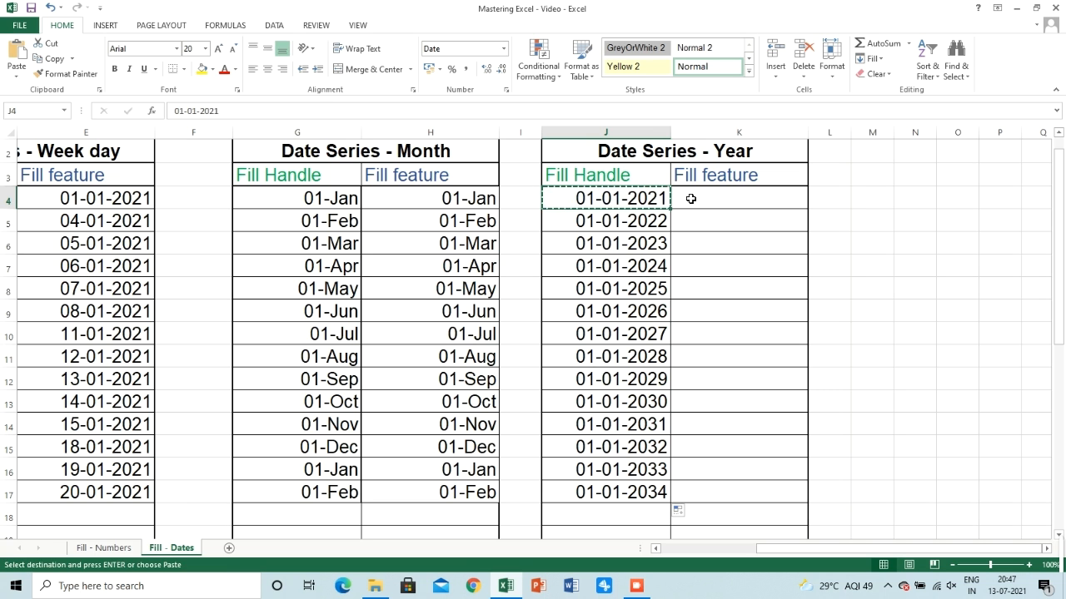
left_click(690, 199)
key("Return")
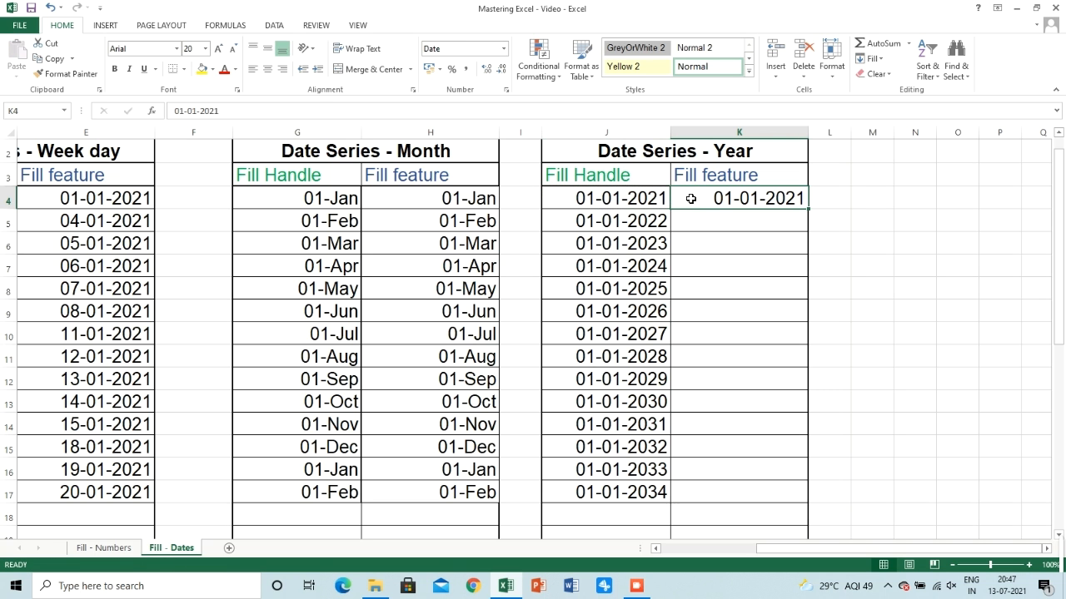
Fill K4 down to row 17 using Fill Series in columns, with type Date, date unit Year and step value 1
left_click(875, 60)
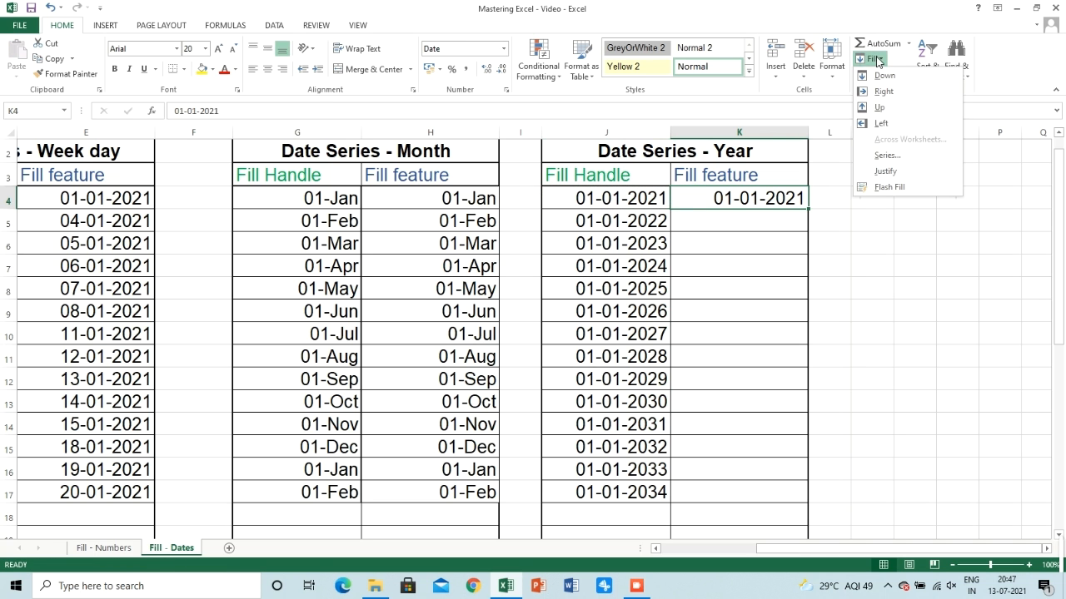
left_click(885, 156)
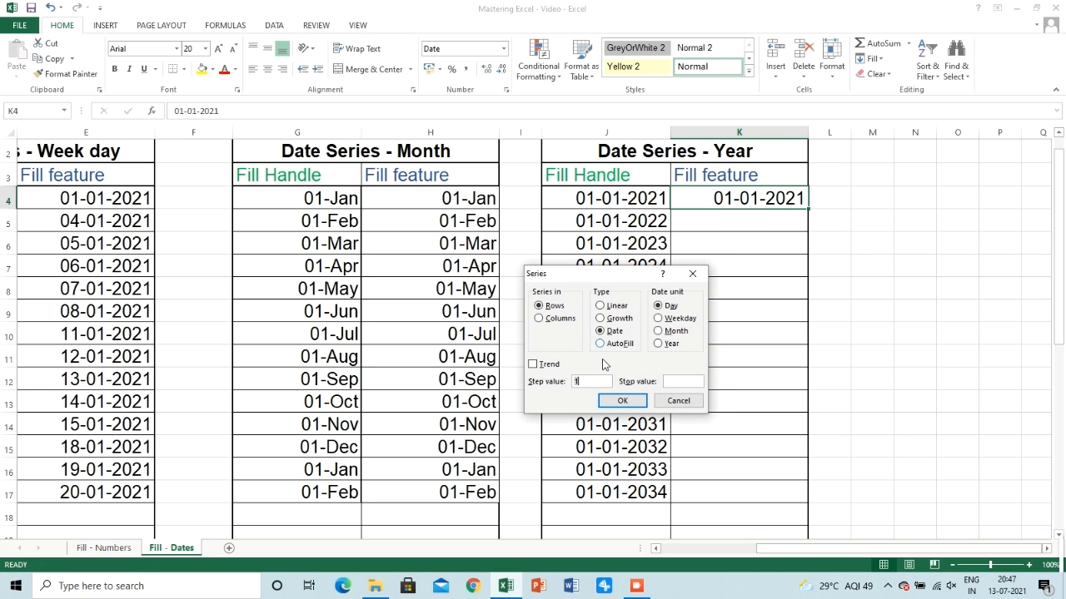
left_click(550, 319)
left_click(661, 344)
left_click(635, 402)
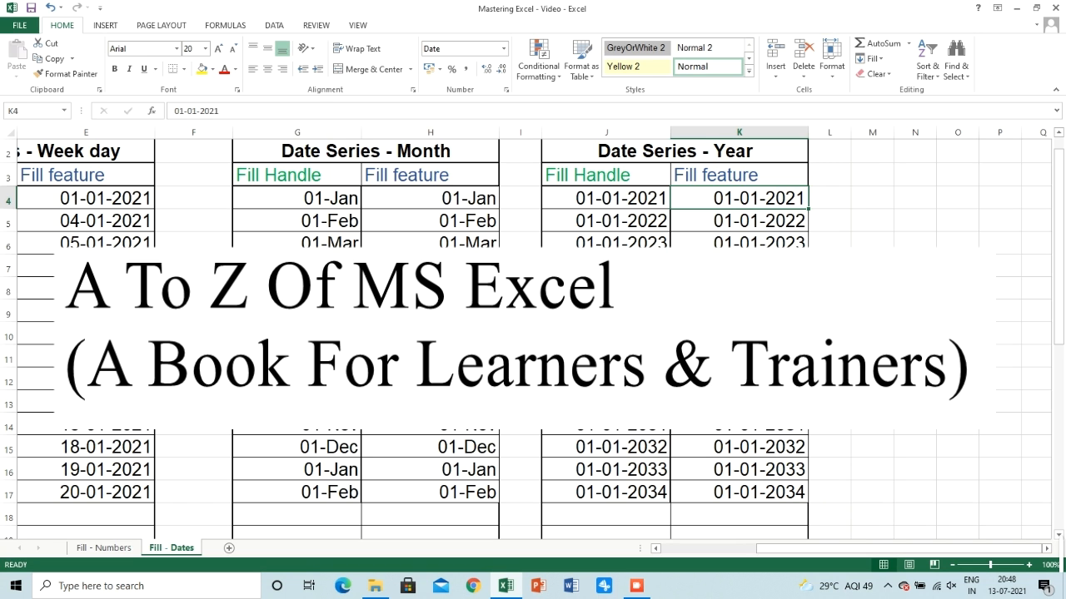
left_click_drag(804, 550, 696, 559)
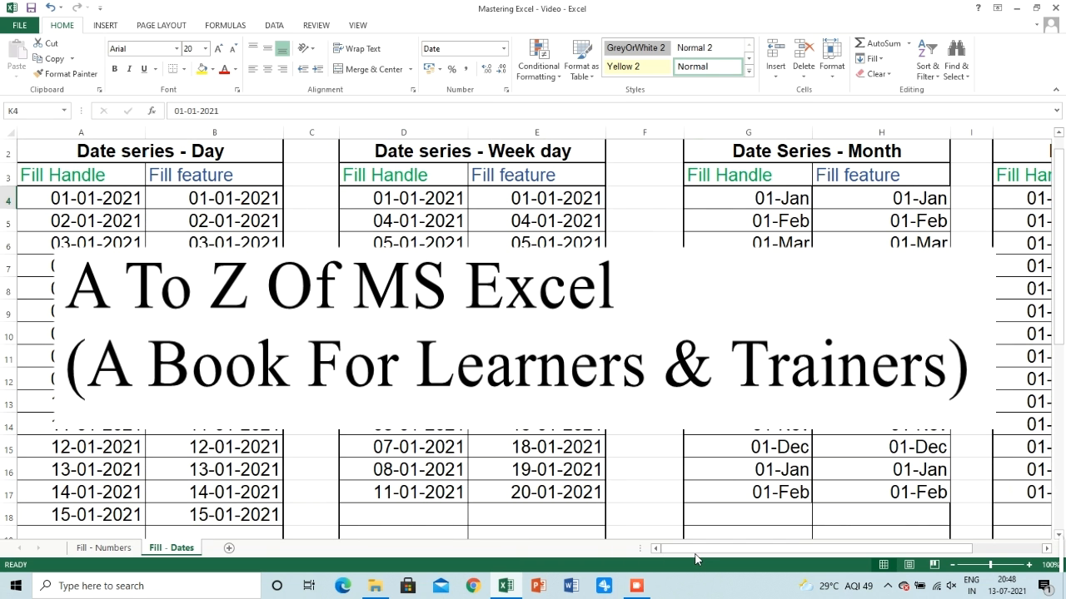